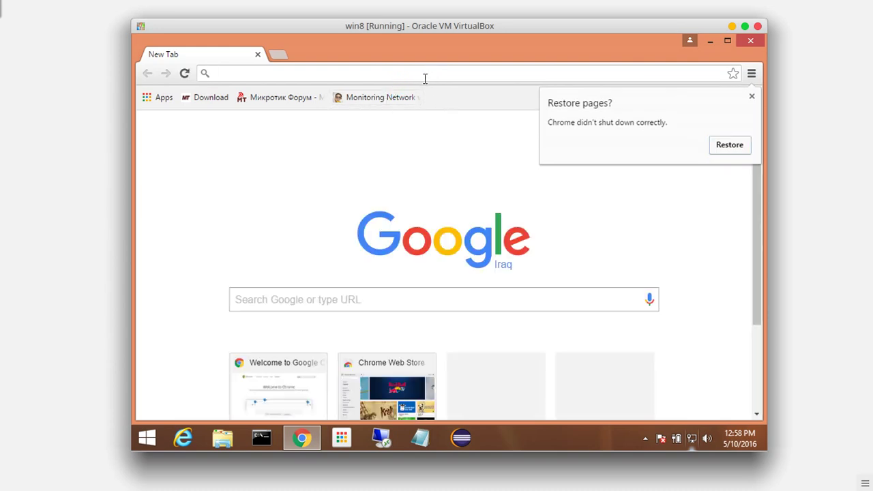
Step: Go to google.com, dismiss the page-restore notice, and search for "xampp"
text(google)
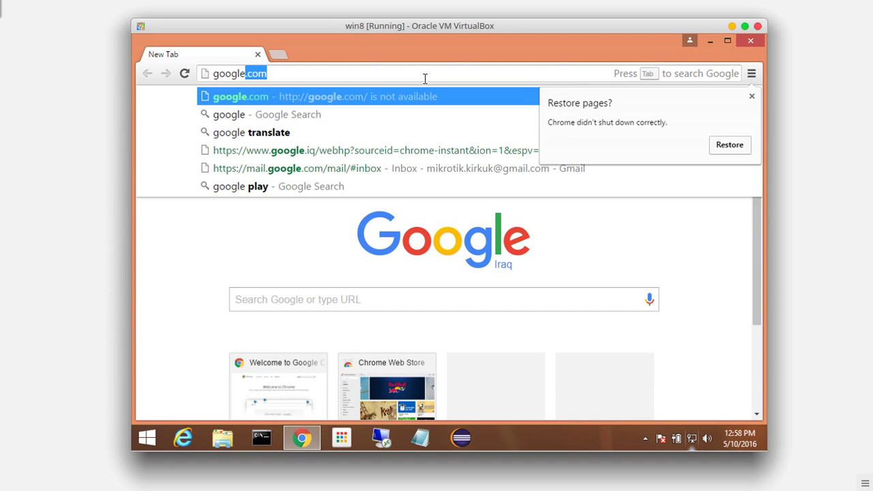
key(Return)
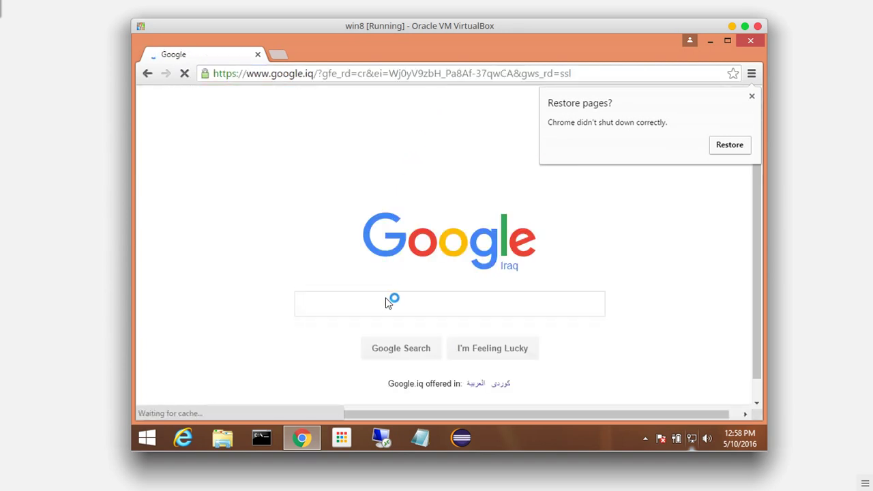
click(752, 96)
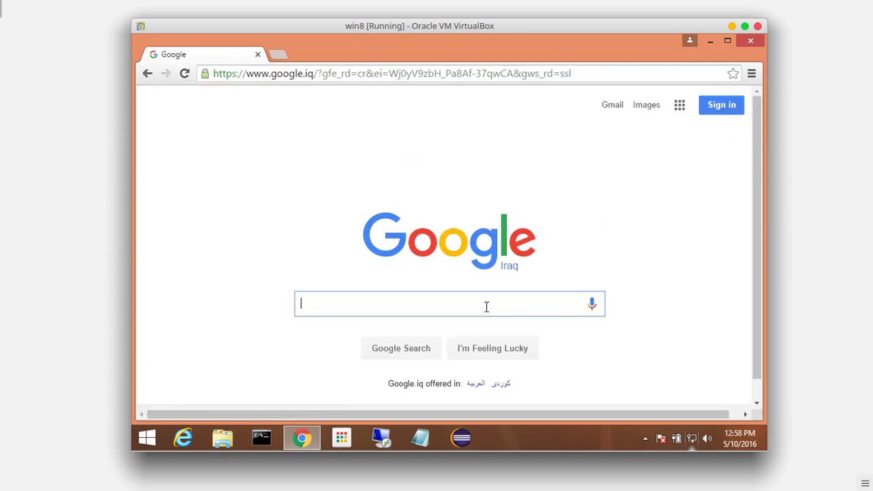
text(xampp)
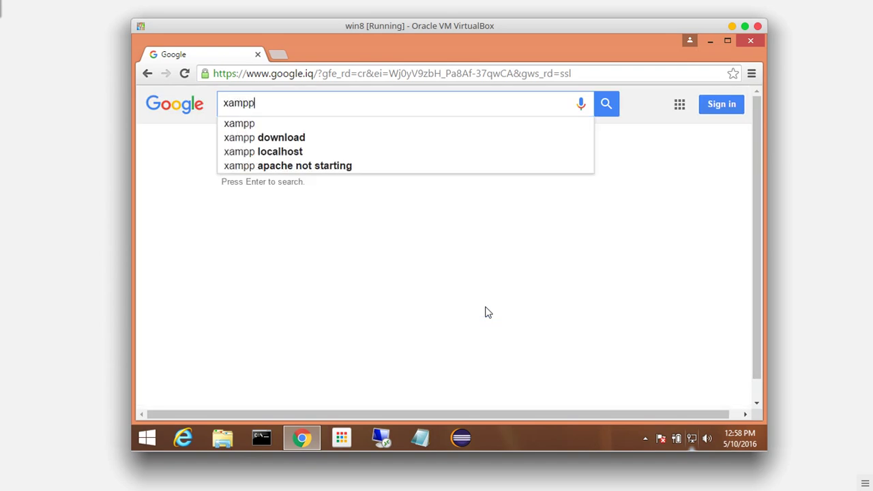
key(Return)
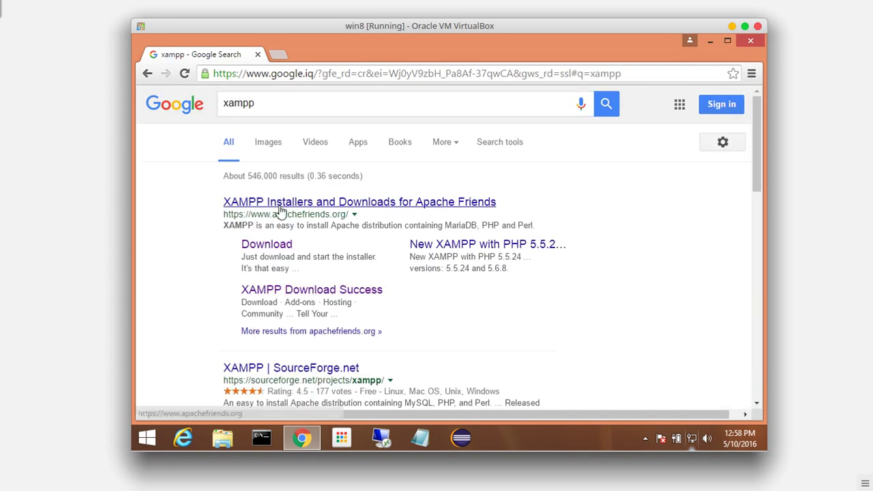
Step: Open the Apache Friends site from the search results and start downloading XAMPP for Windows v5.6.20
click(283, 203)
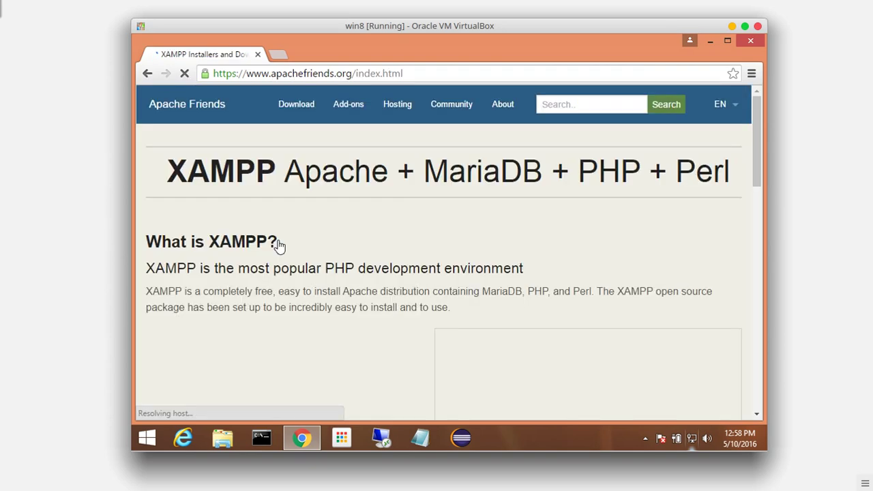
scroll(312, 251, down, 1)
scroll(312, 251, down, 8)
scroll(339, 242, up, 3)
click(463, 198)
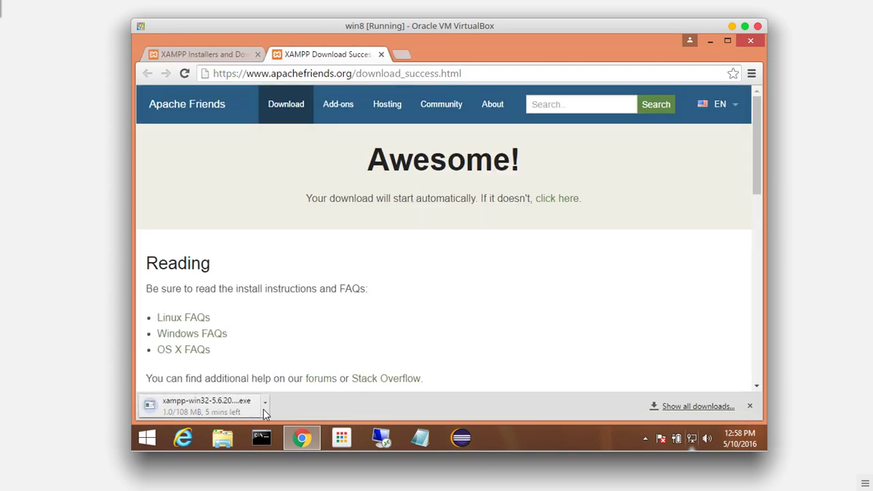
Step: Cancel the XAMPP installer download and close both Apache Friends pages
click(264, 405)
click(287, 384)
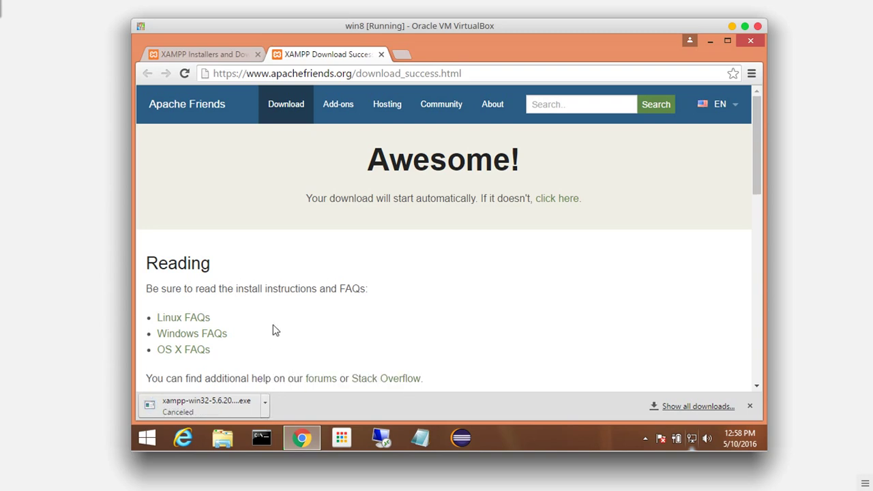
click(381, 54)
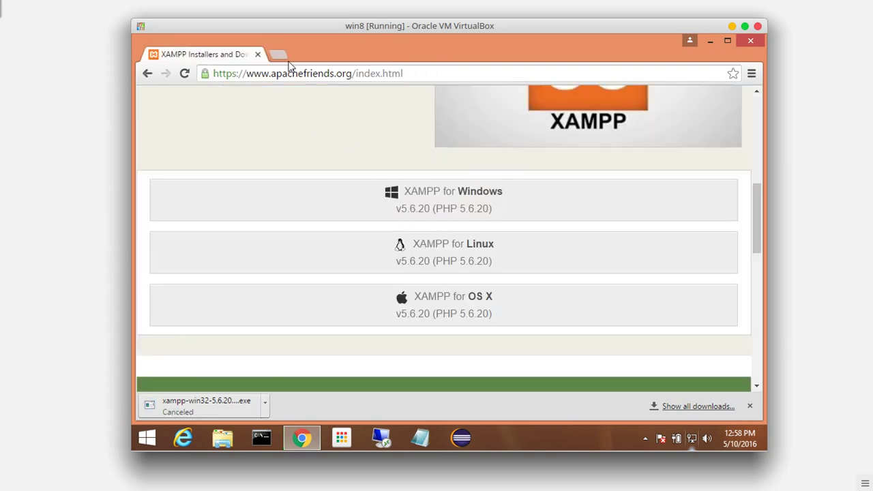
click(259, 55)
Step: Select the xampp-win32-5.6.20-0-VC11-installer file in the Downloads folder and enlarge the virtual machine window
double_click(154, 119)
click(243, 199)
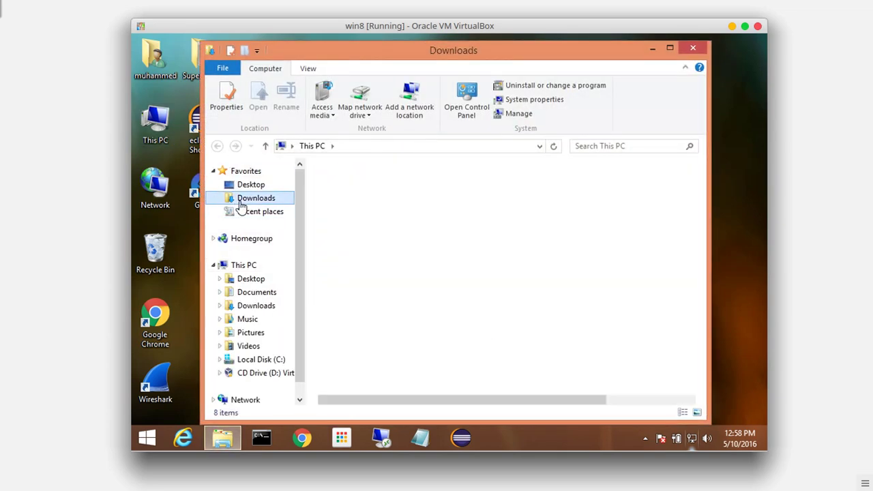
click(355, 311)
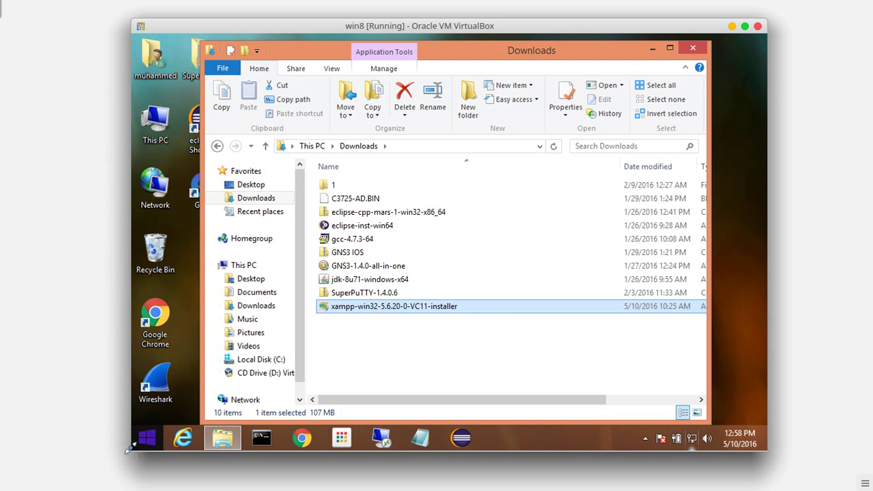
drag(127, 450, 8, 490)
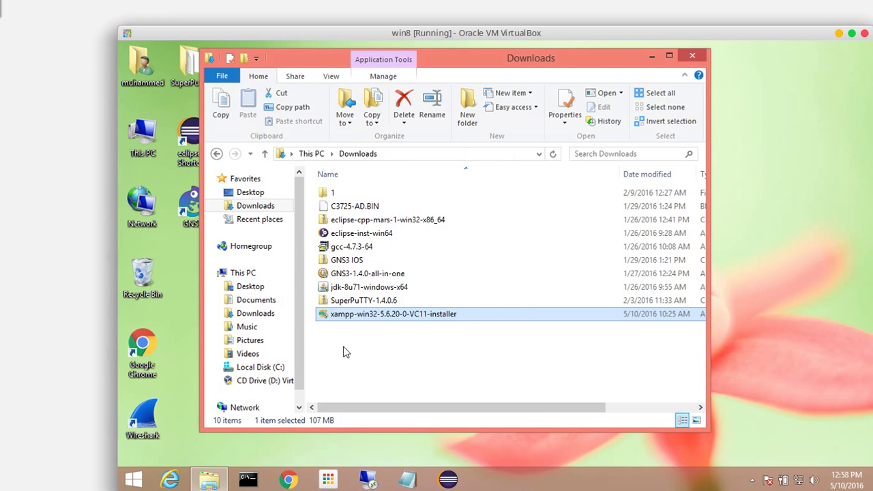
key(shift+F10)
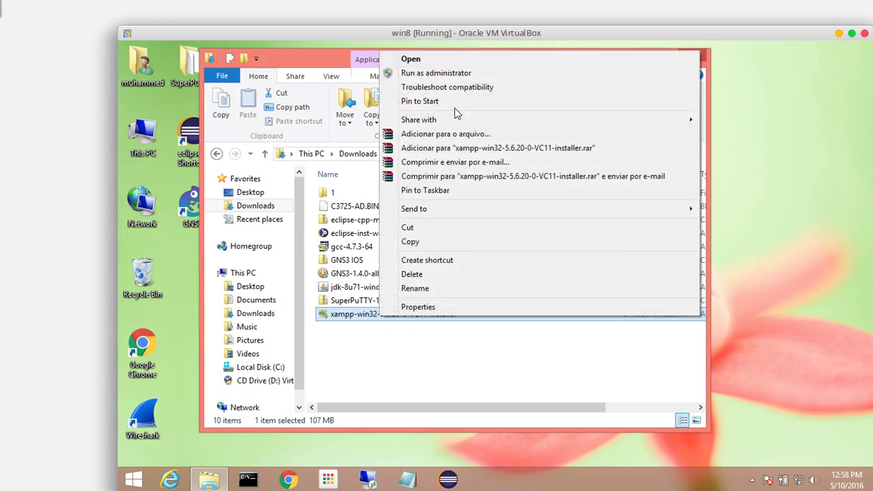
click(464, 73)
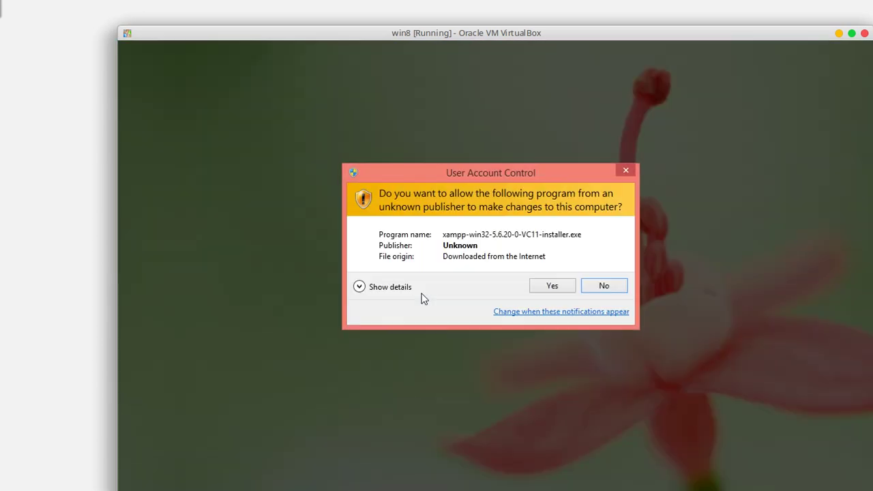
click(595, 285)
Step: Run the XAMPP installer as administrator, allow it to make changes, minimize the Downloads window, and acknowledge the User Account Control warning
right_click(376, 318)
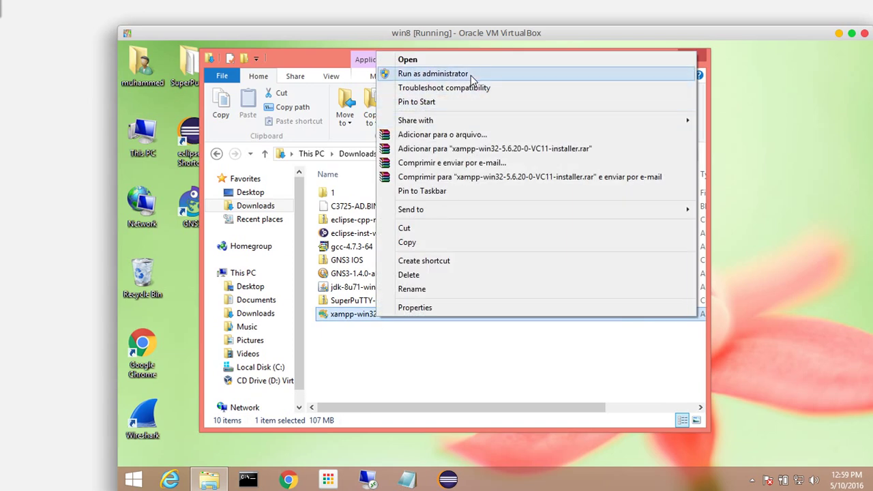
click(471, 73)
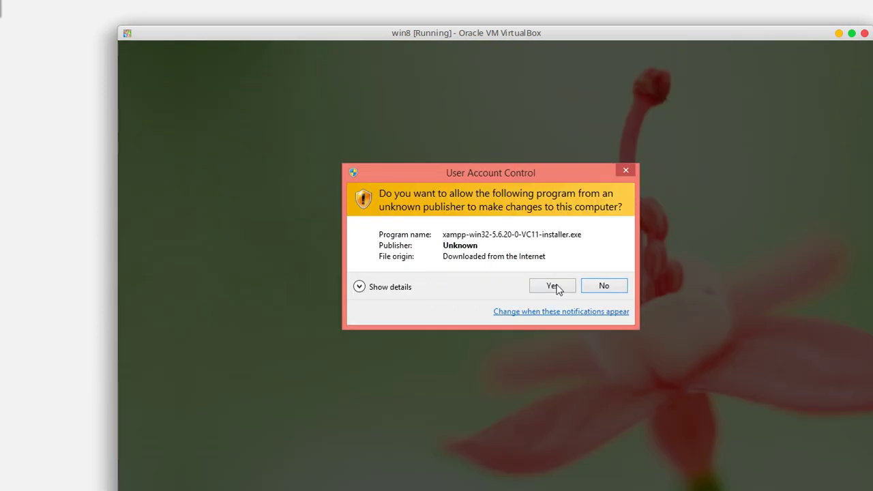
click(557, 286)
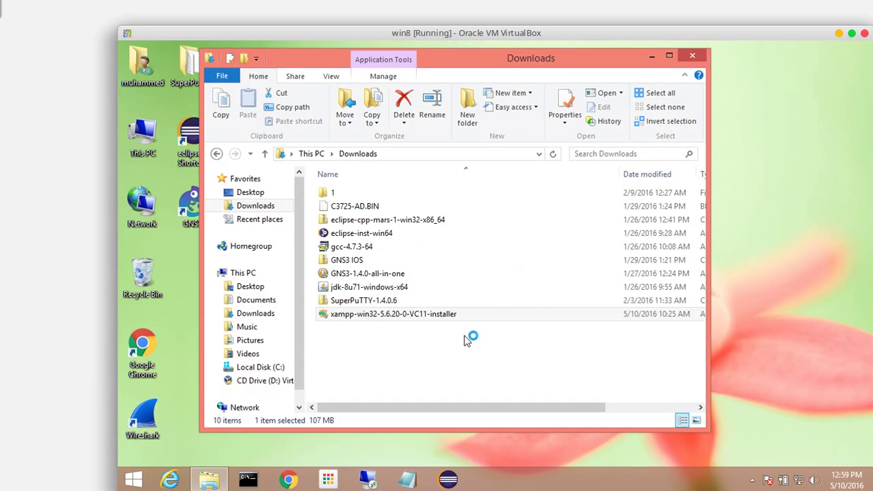
click(223, 477)
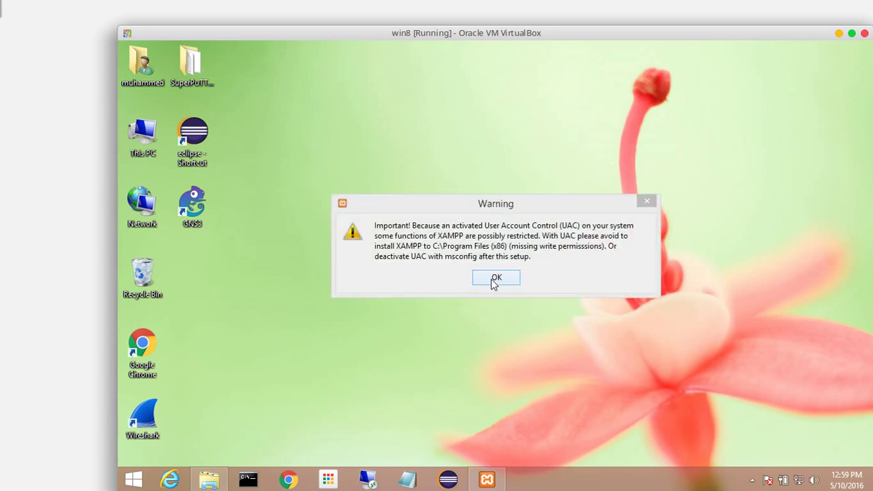
click(484, 278)
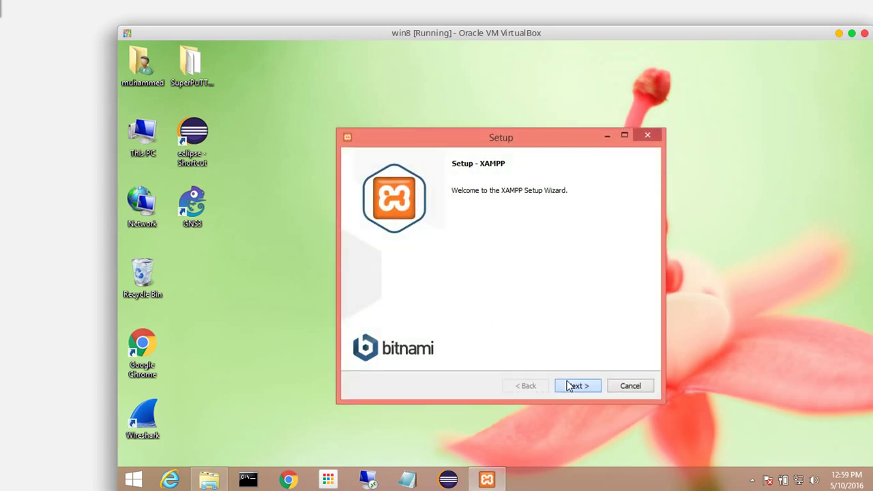
Step: Advance through the XAMPP setup wizard with all components selected and C:\xampp as the installation folder
click(573, 387)
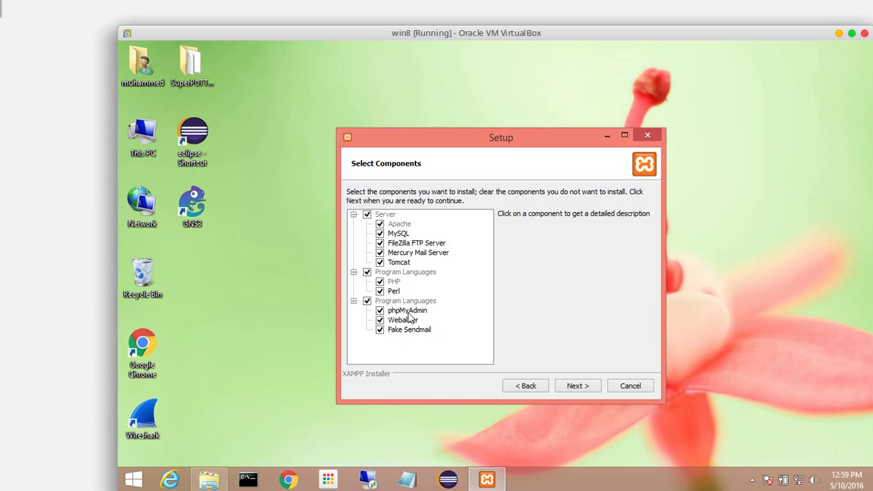
click(566, 386)
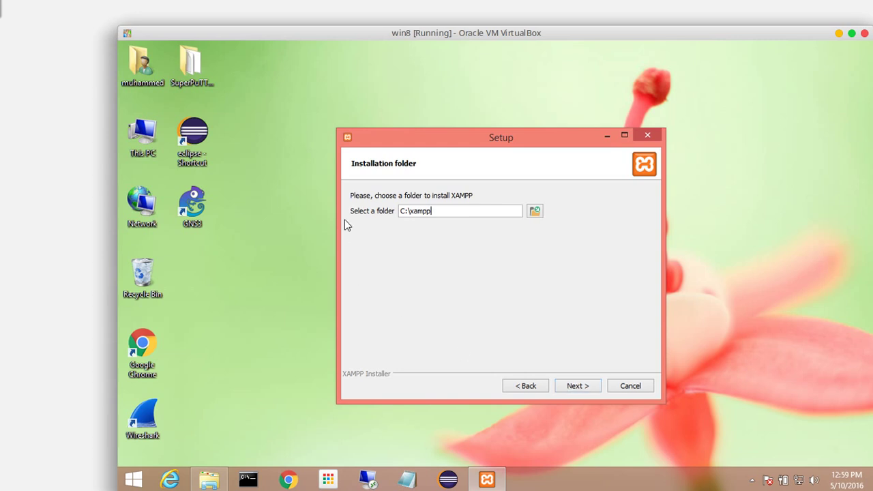
drag(444, 211, 311, 217)
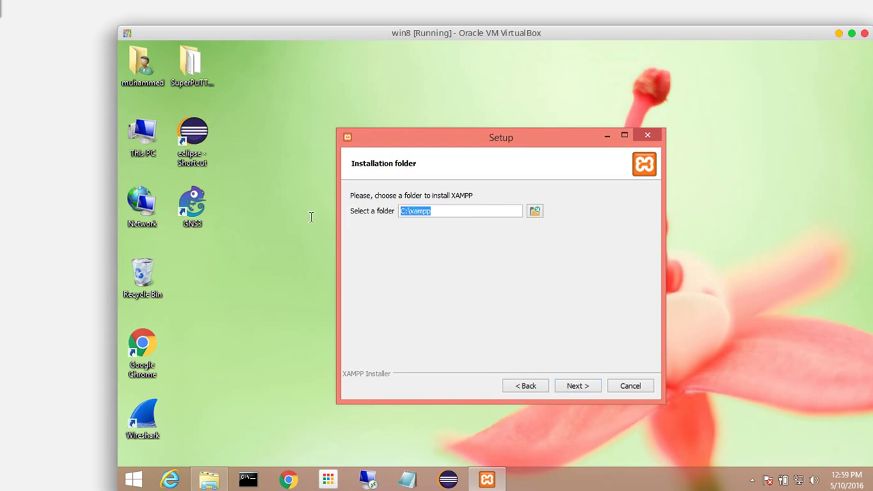
click(584, 386)
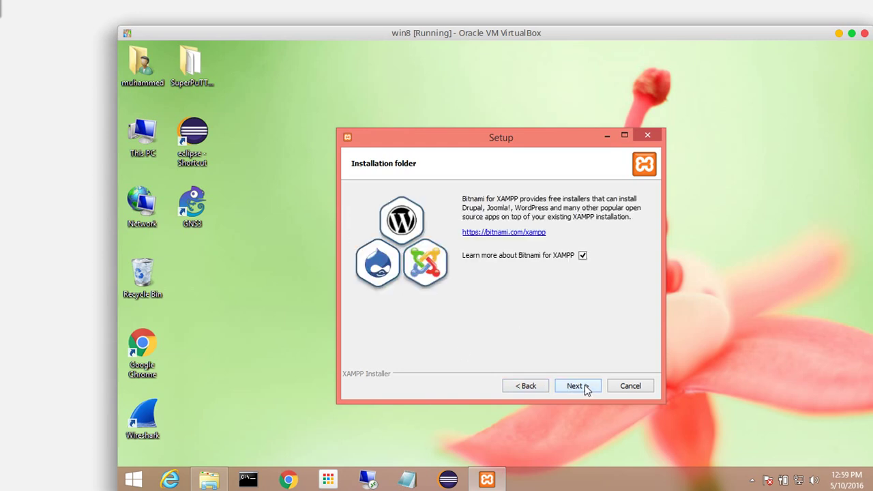
Step: Decline to learn more about Bitnami for XAMPP and start the installation
click(584, 257)
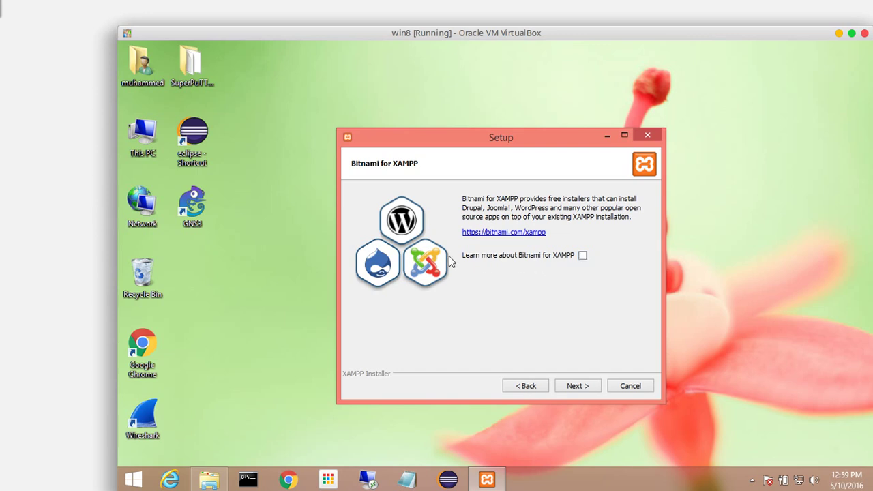
click(573, 387)
click(591, 386)
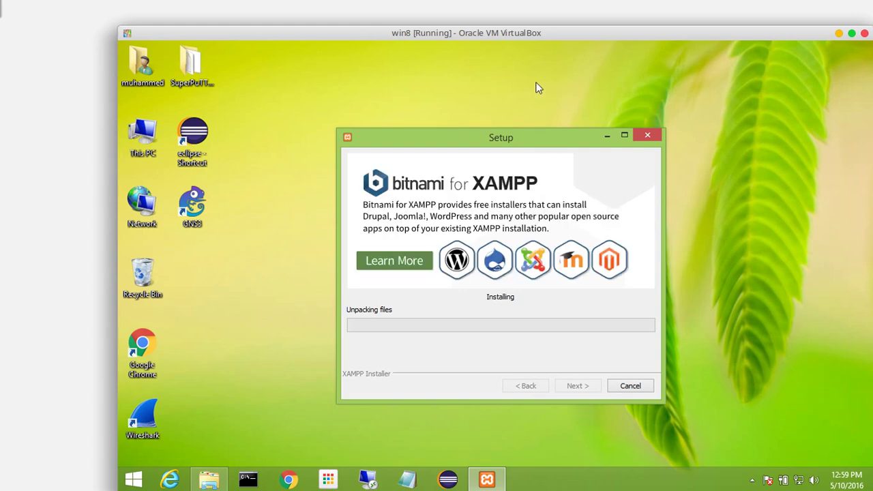
Step: Finish the XAMPP setup with the Control Panel set to start, and save English as its language
drag(539, 33, 512, 24)
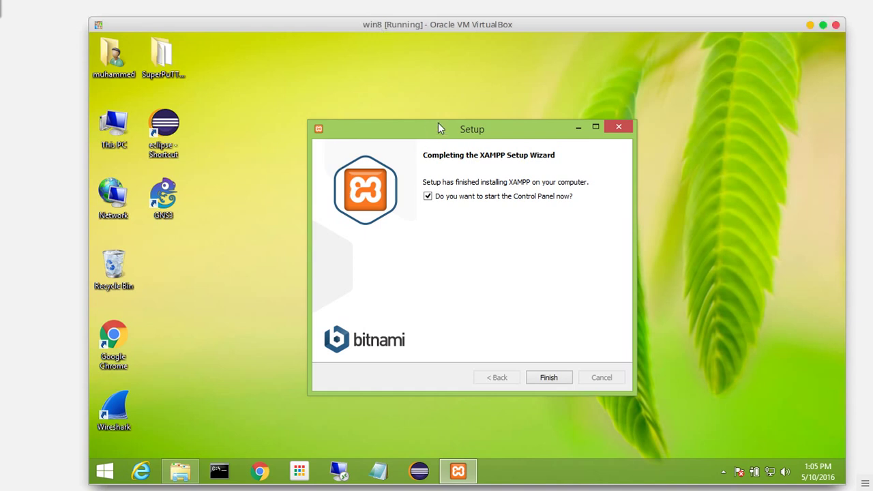
drag(440, 130, 430, 83)
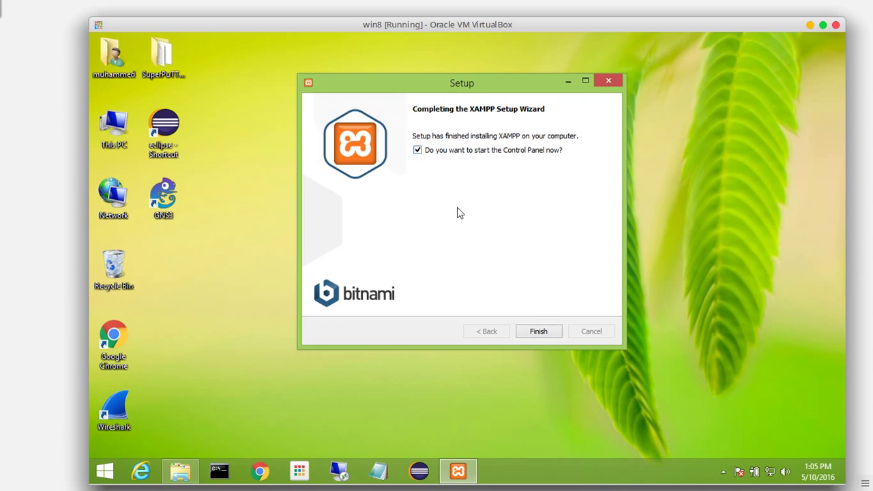
click(534, 333)
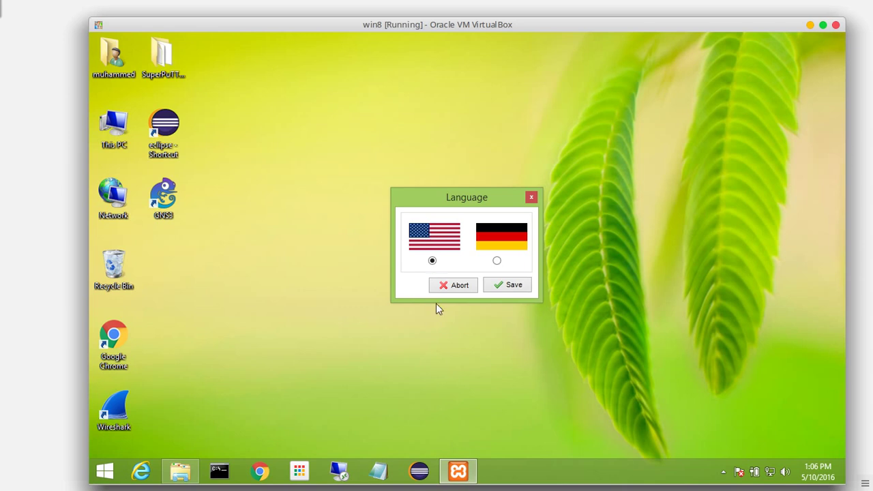
click(508, 285)
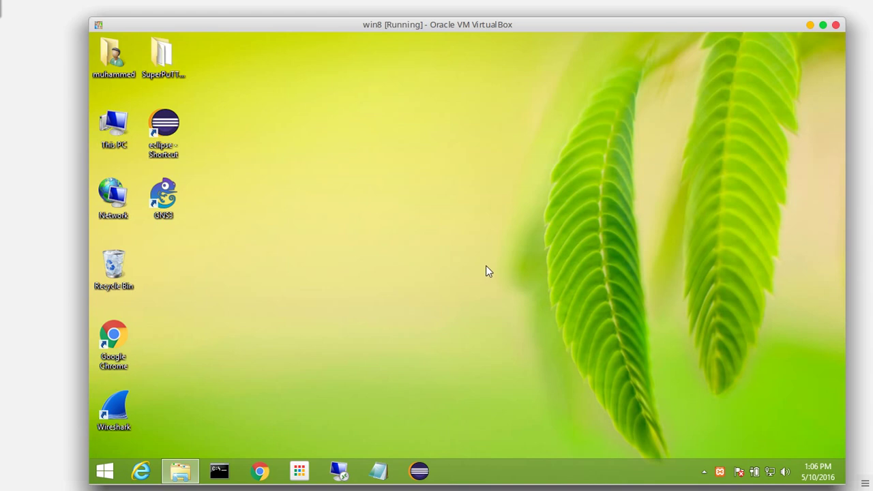
Step: Bring up the XAMPP Control Panel from the notification area and move its window toward the middle of the desktop
click(720, 473)
right_click(720, 473)
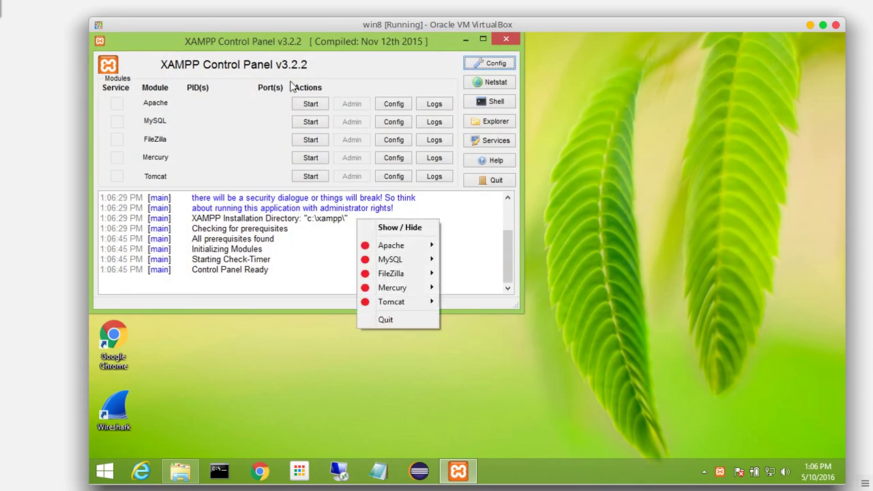
drag(290, 41, 408, 97)
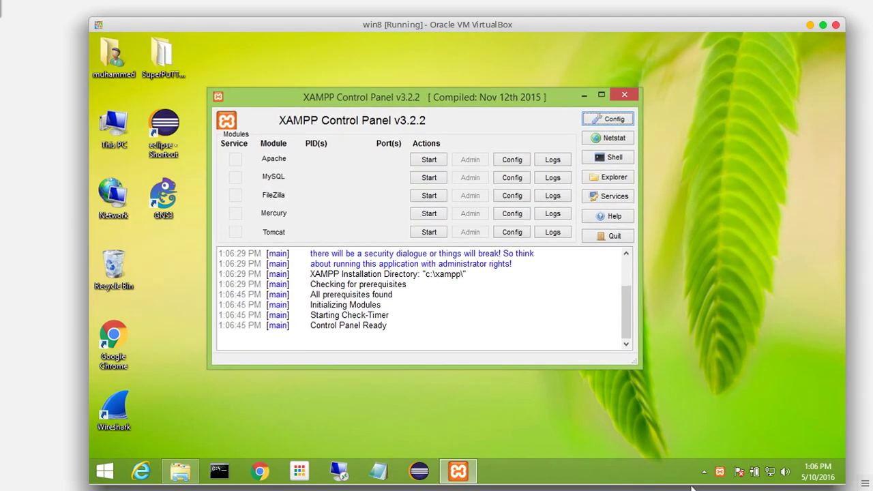
Step: Examine the per-module start options offered by the XAMPP icon in the notification area, and dismiss them
click(721, 478)
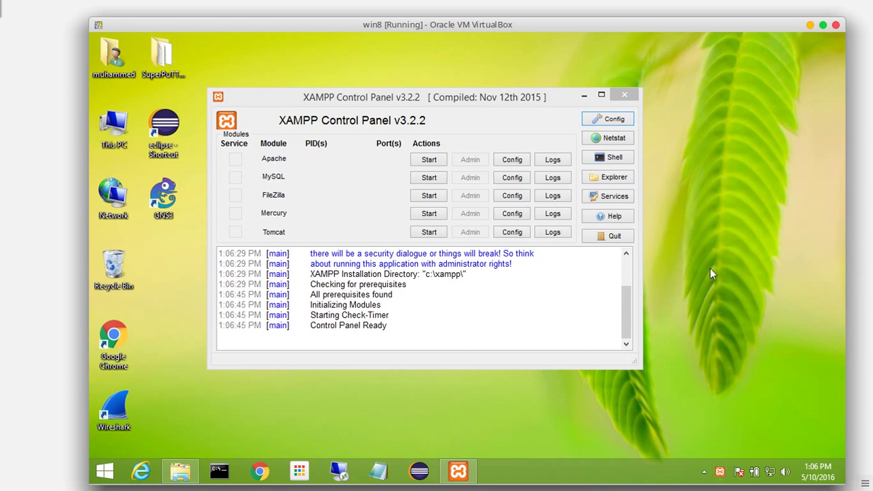
right_click(720, 472)
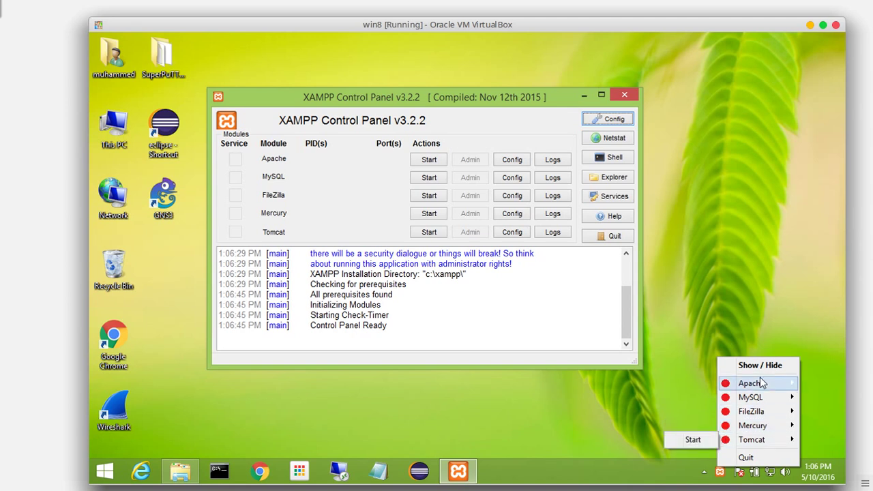
mouse_move(762, 384)
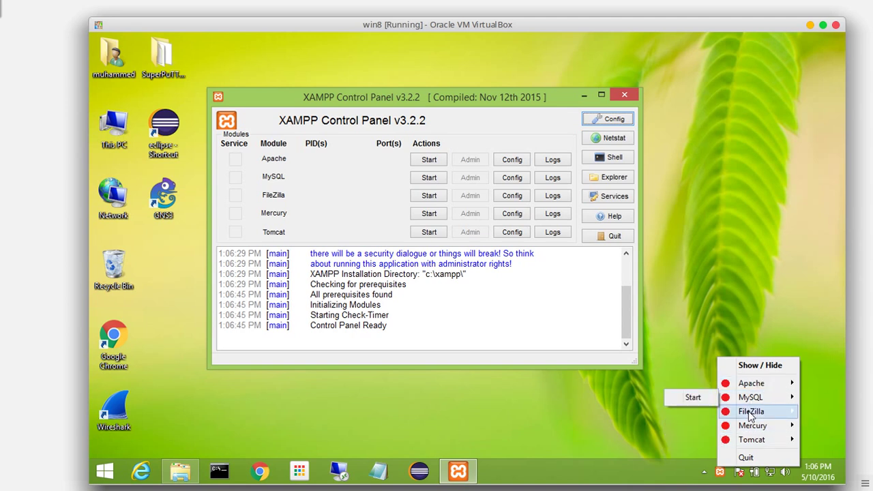
mouse_move(752, 416)
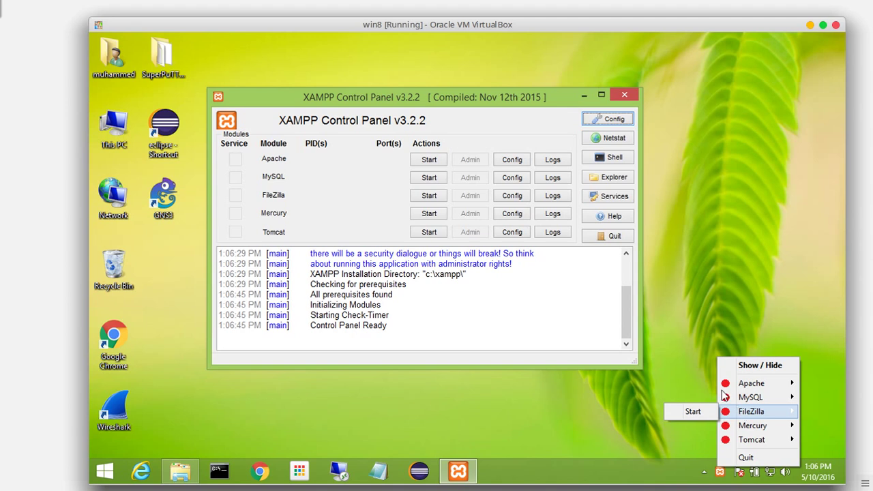
click(408, 203)
Step: Start the Apache and MySQL modules, and review the resulting log entries
click(424, 161)
click(423, 178)
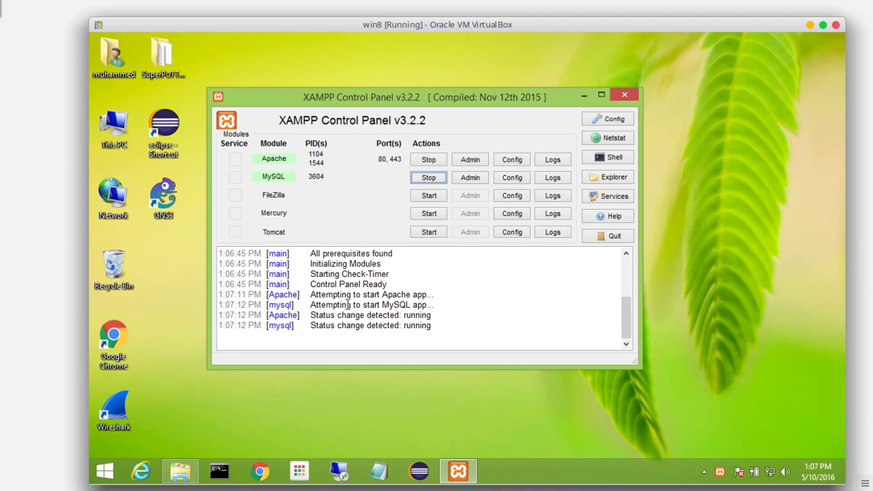
drag(430, 334, 359, 279)
click(358, 280)
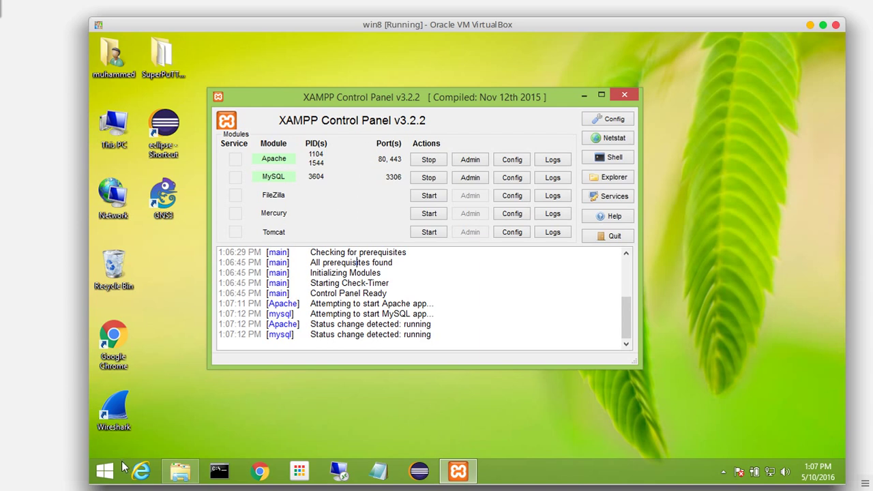
Step: Stop the Apache and MySQL modules, and close the XAMPP Control Panel window
click(432, 161)
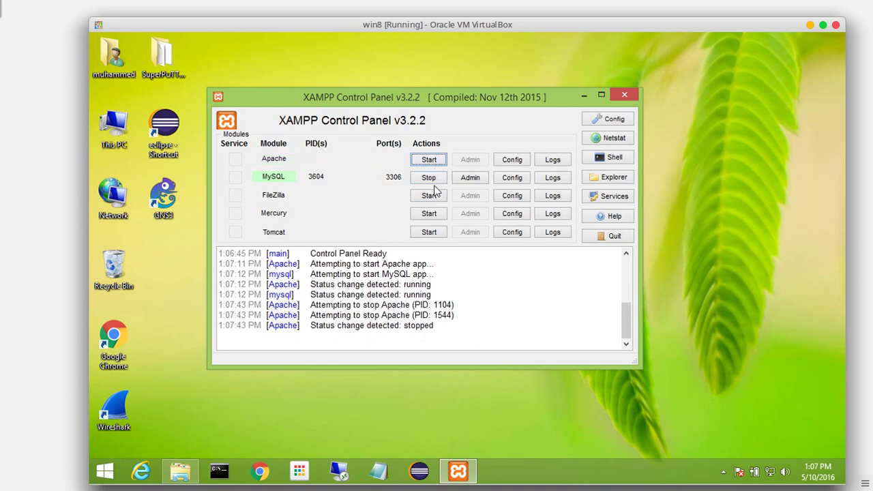
click(430, 178)
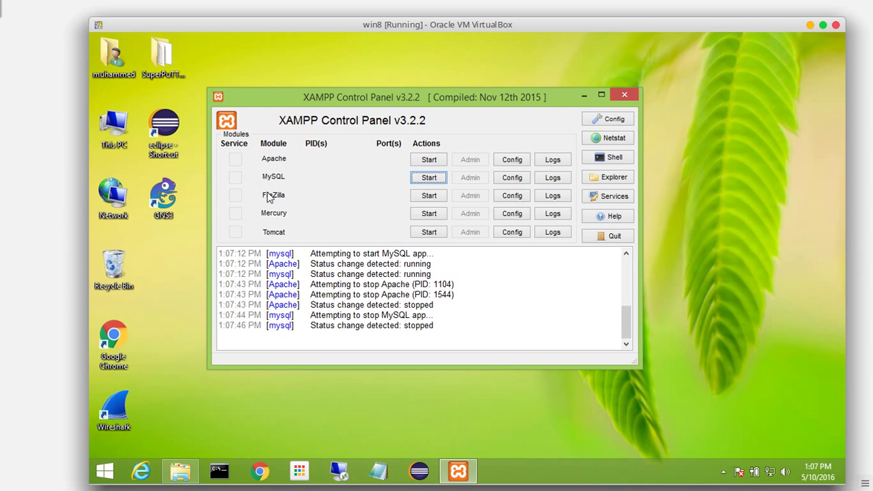
click(630, 99)
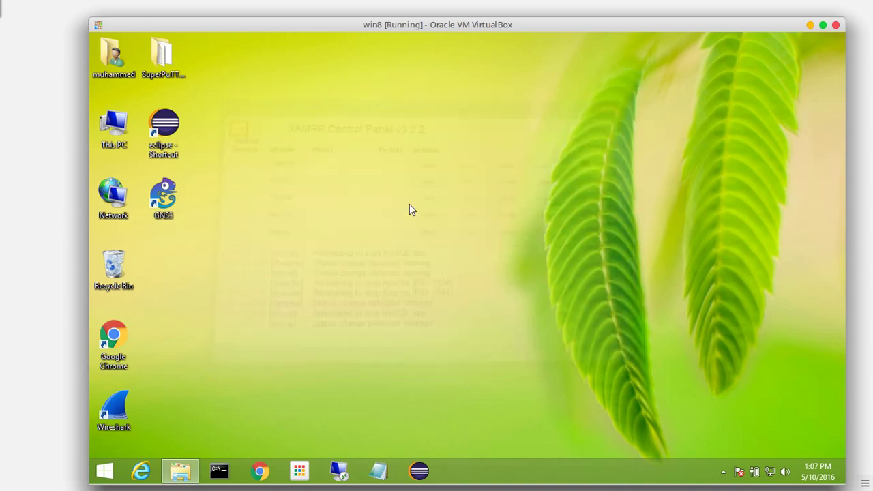
Step: Search Windows for XAMPP Control Panel, run it as administrator and approve the elevation request
click(108, 470)
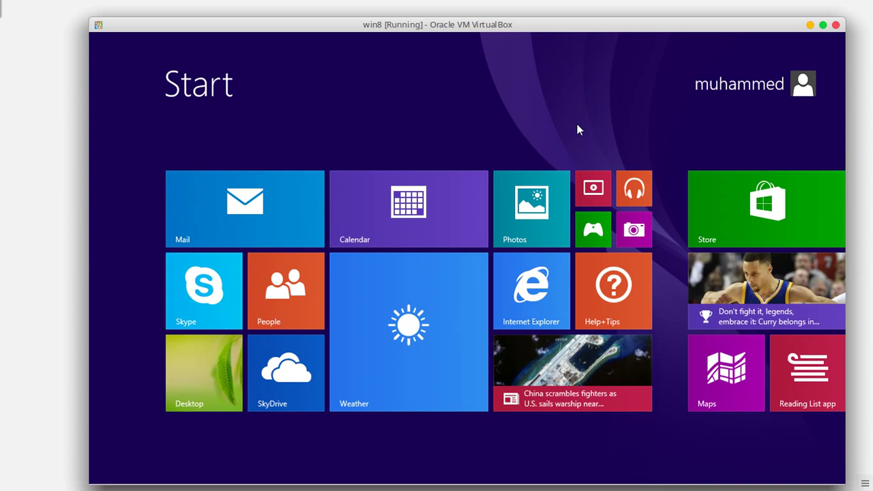
text(xam)
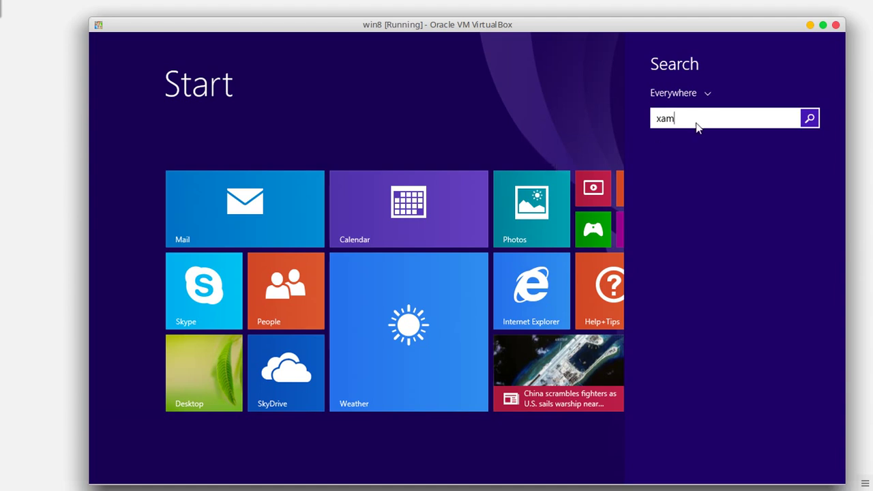
text(pp Control Panel)
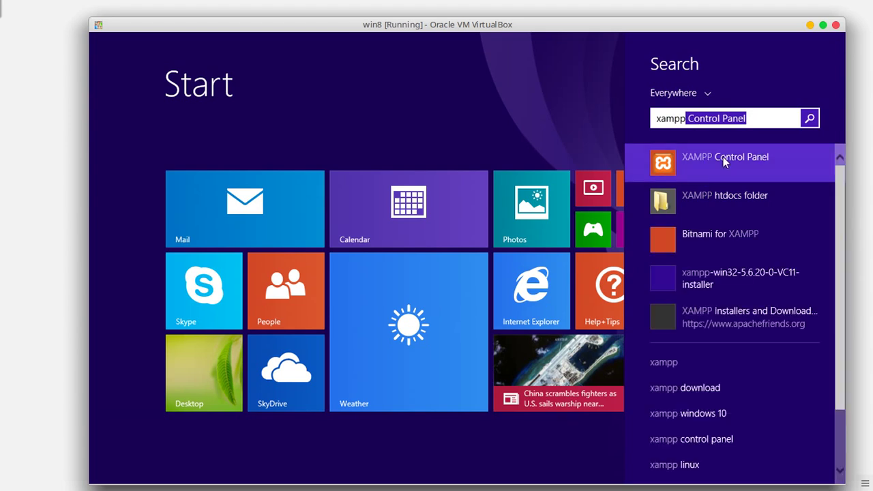
right_click(712, 166)
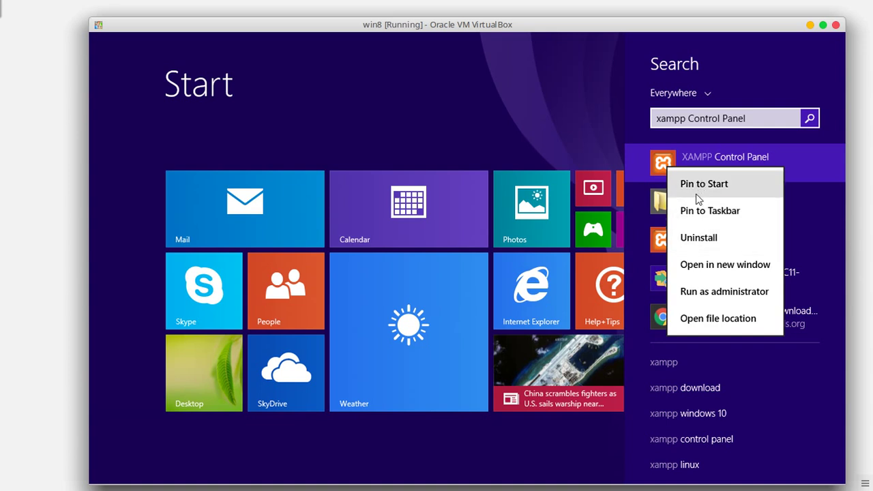
click(735, 293)
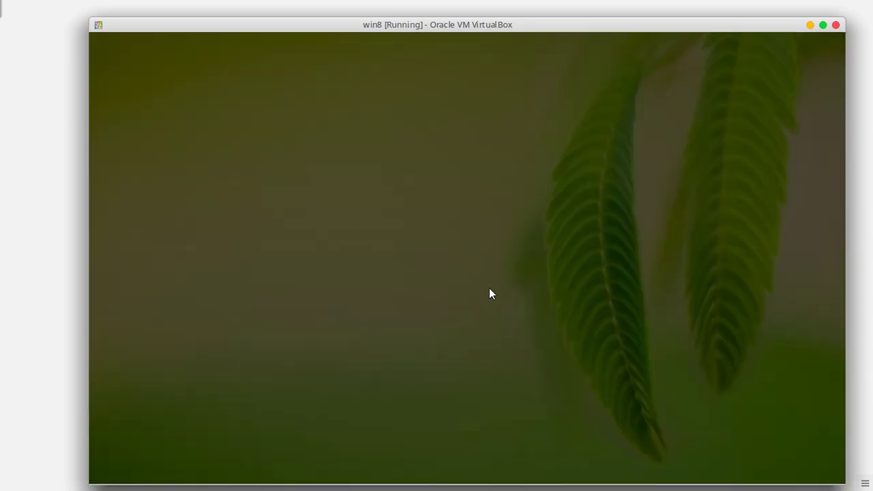
click(521, 278)
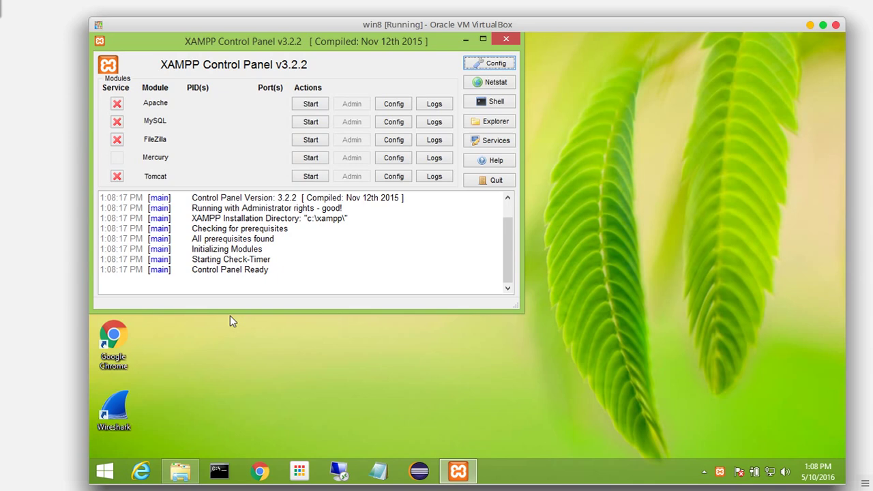
Step: Search Windows for "service", open the local services list and widen its Name column
click(102, 471)
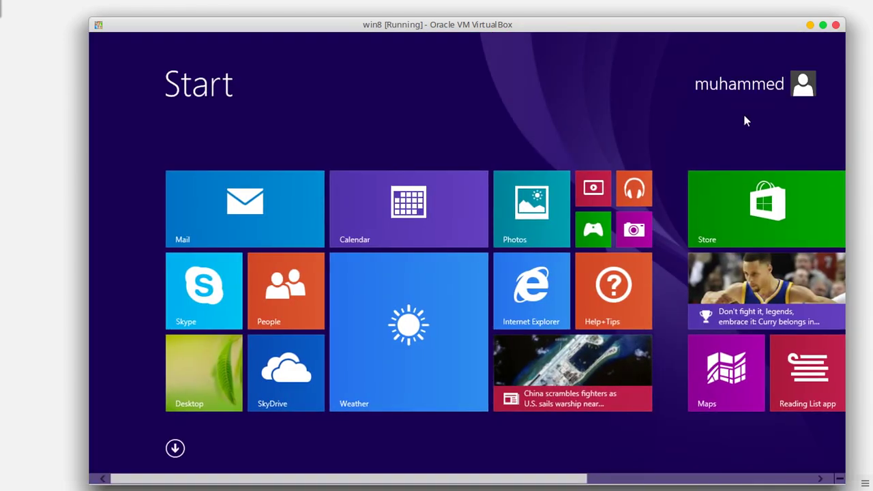
text(service)
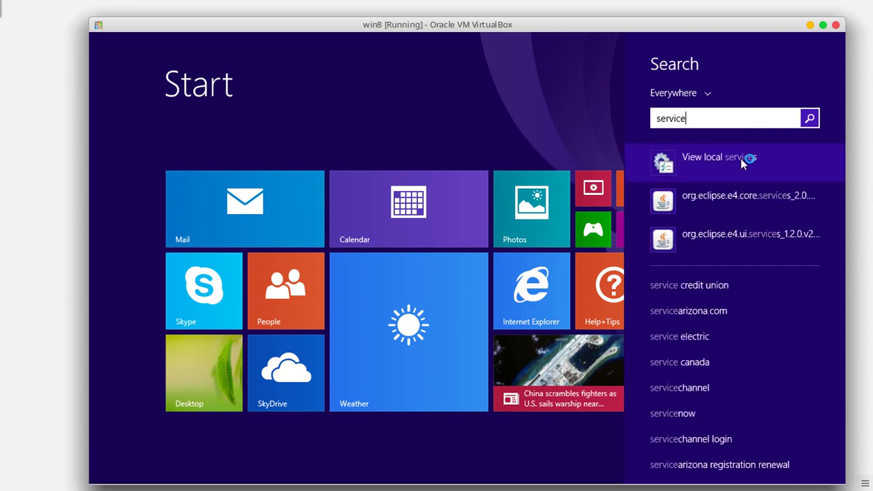
click(741, 158)
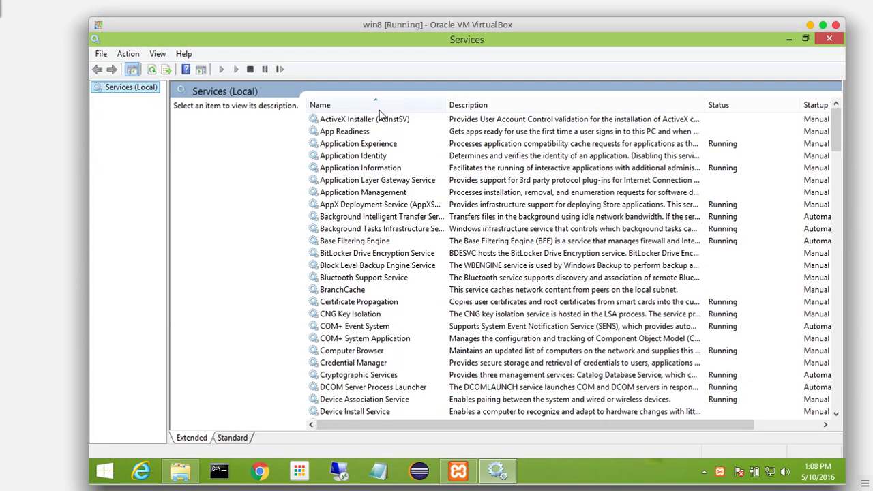
drag(450, 105, 570, 105)
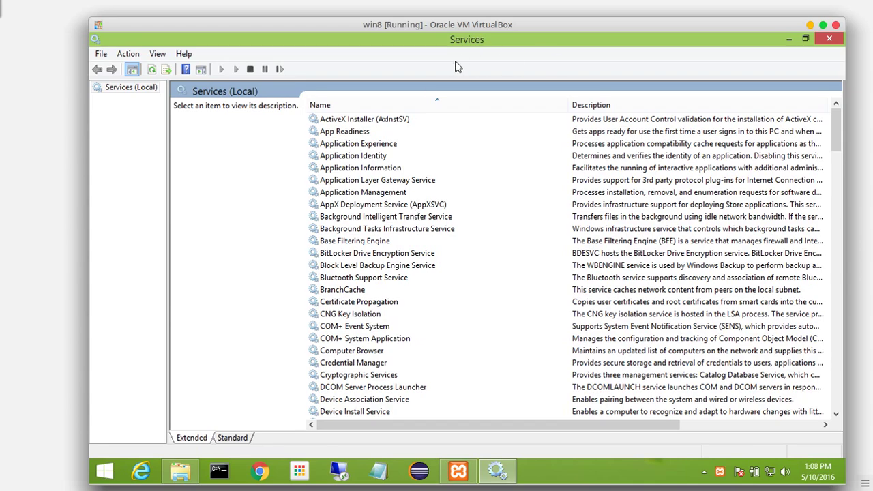
Step: Look through the list of Windows services, viewing the descriptions of Windows Firewall and WinHTTP Web Proxy Auto-Discovery Service
scroll(399, 257, down, 20)
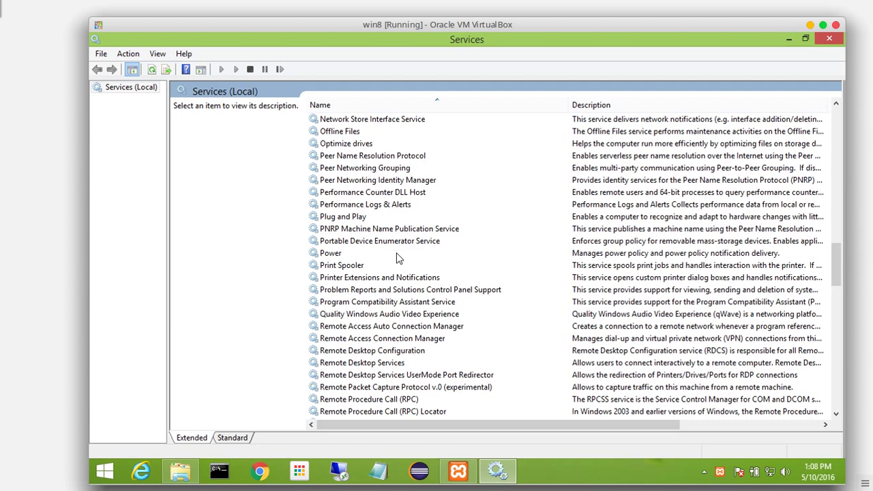
scroll(399, 258, down, 7)
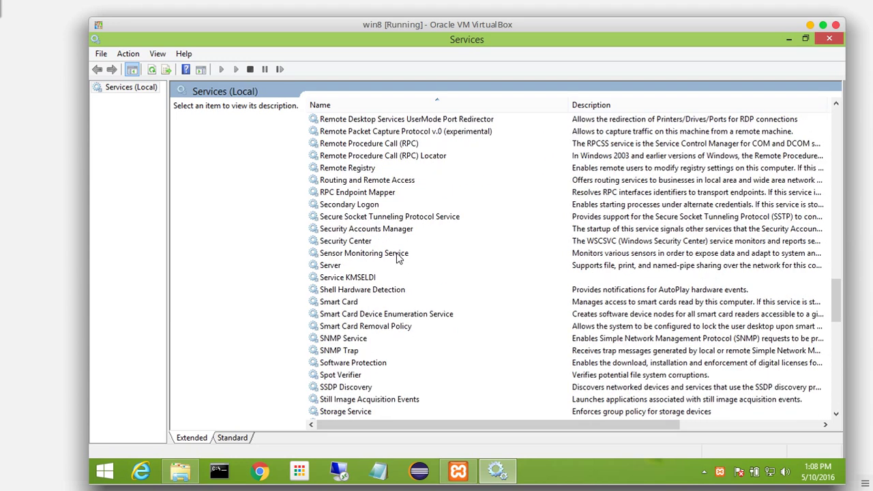
scroll(399, 257, down, 7)
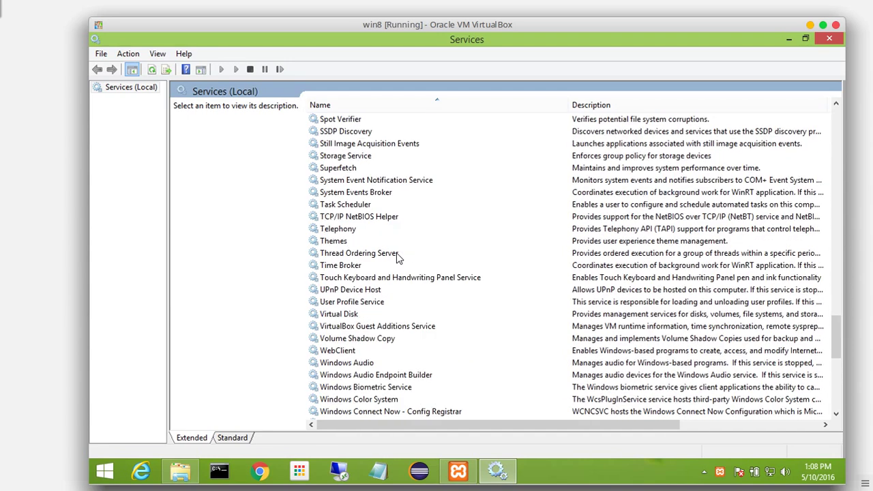
scroll(398, 257, down, 5)
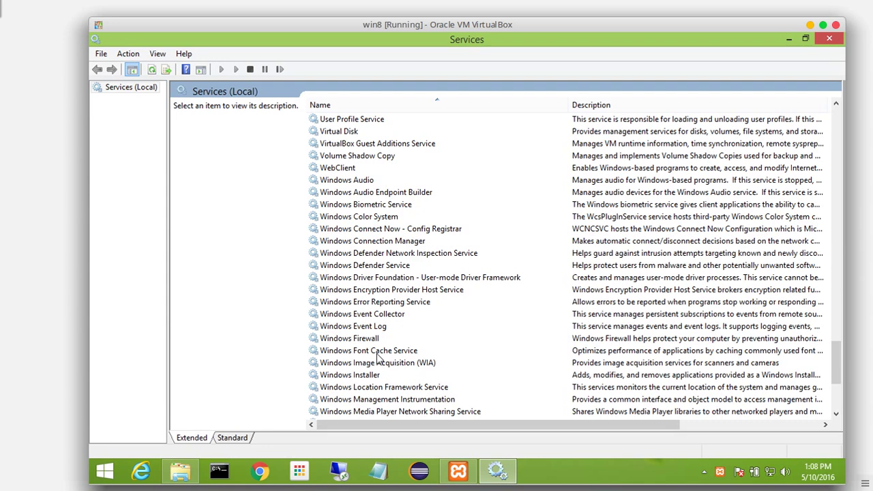
scroll(377, 356, down, 4)
scroll(379, 358, down, 1)
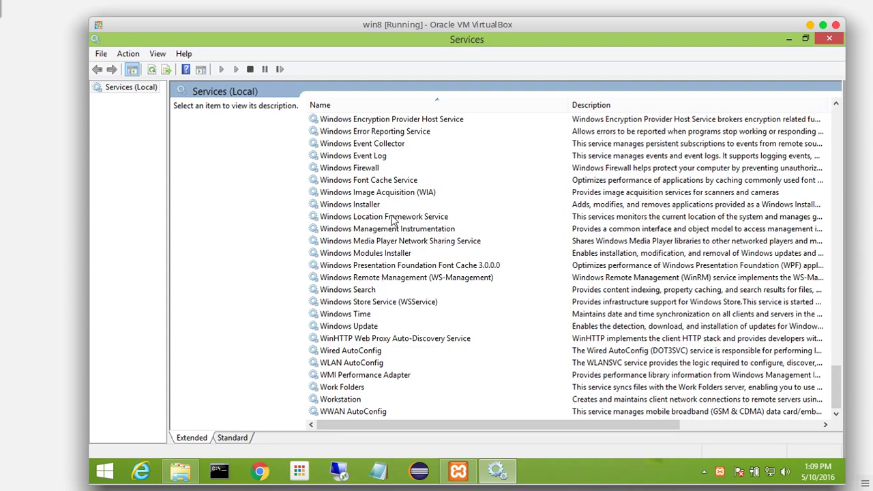
click(352, 170)
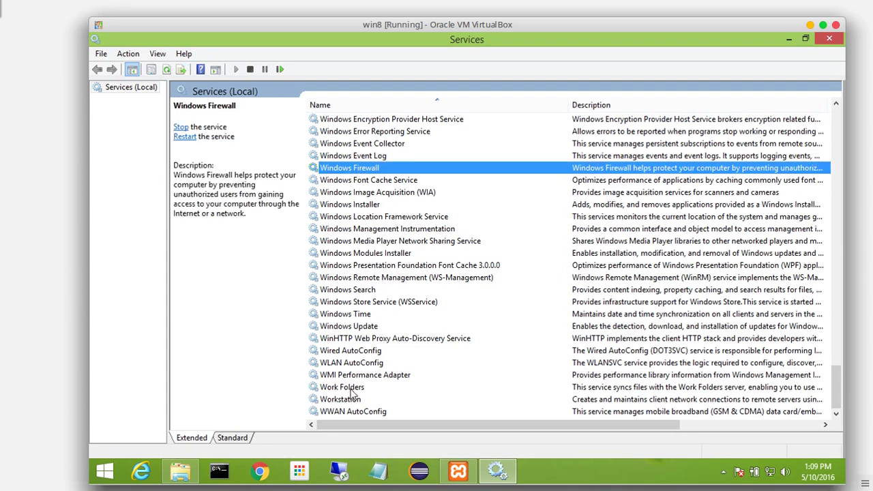
click(355, 340)
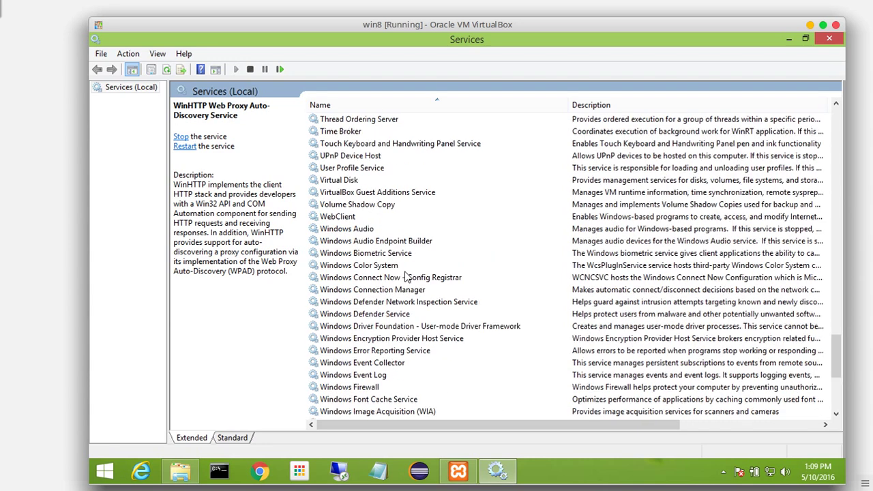
Step: Inspect the SSDP Discovery service's properties, including its startup type and status, and leave without changes
scroll(410, 280, up, 12)
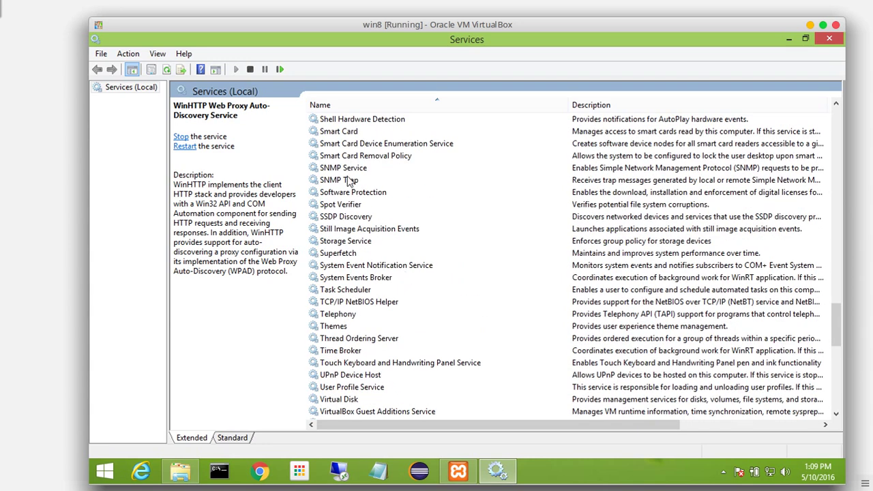
click(329, 218)
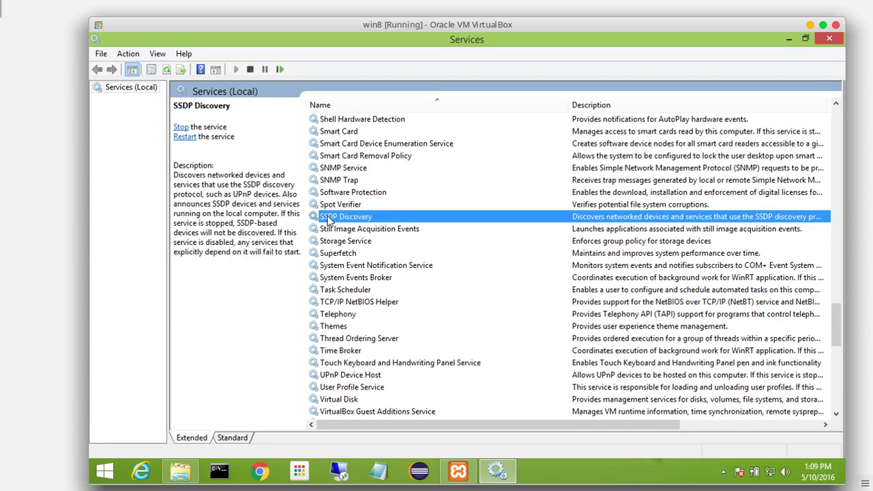
double_click(419, 215)
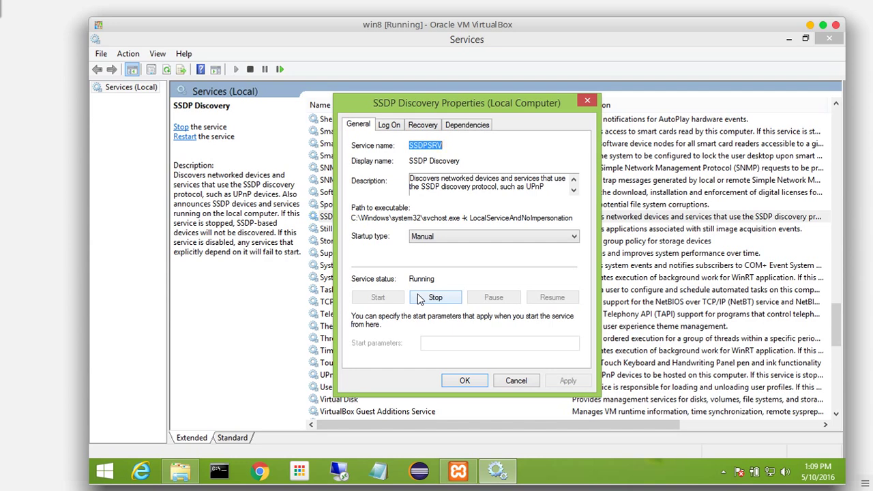
click(517, 381)
Step: Try the Automatic and Manual startup types in the SSDP Discovery service's properties, and discard the changes
double_click(364, 217)
click(451, 239)
click(443, 257)
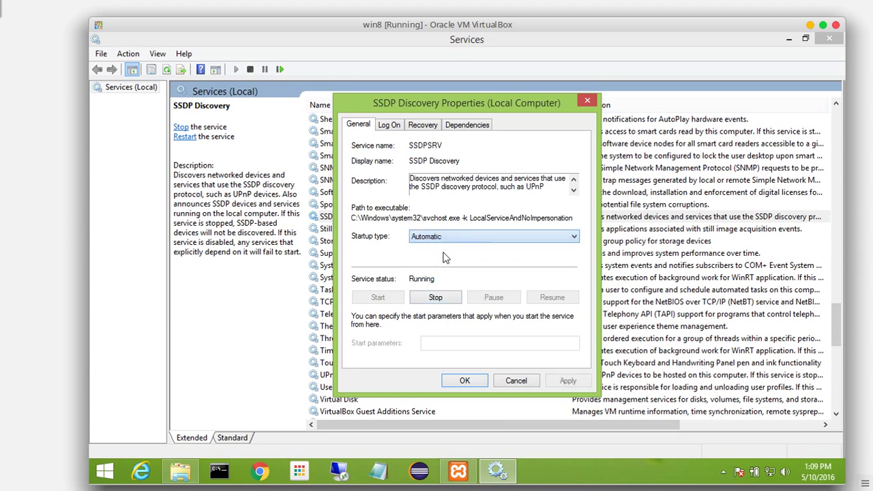
click(443, 237)
click(437, 266)
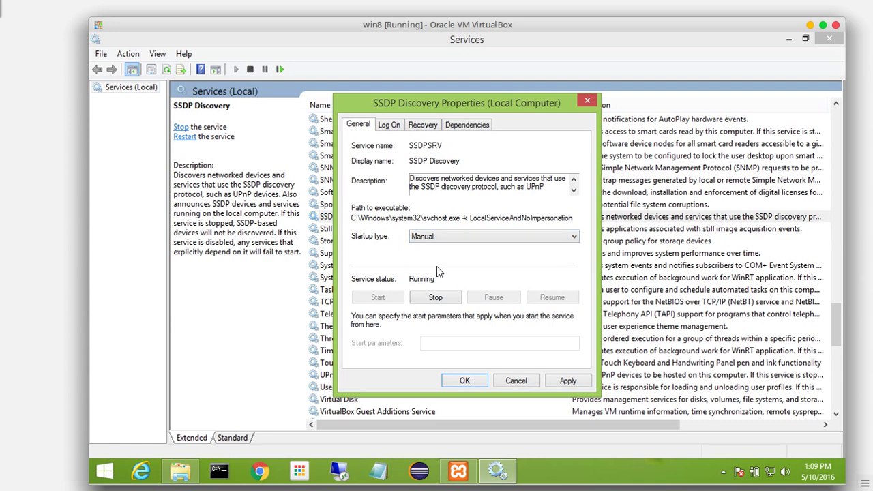
click(510, 381)
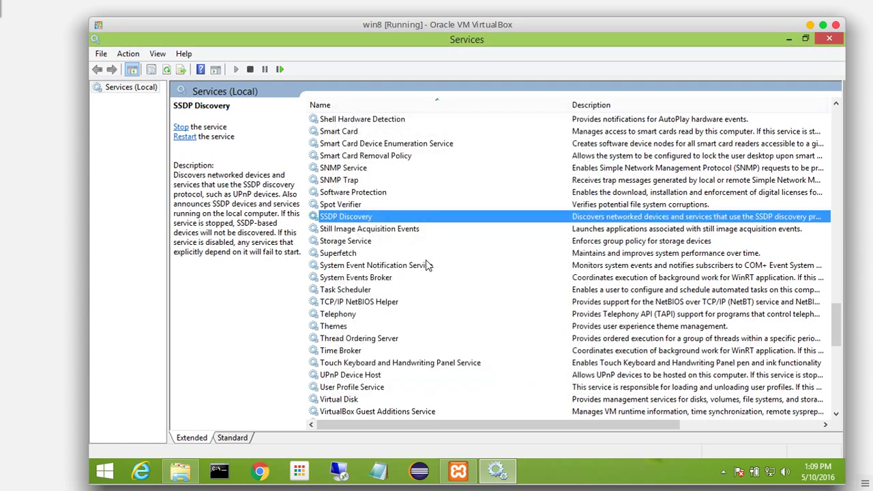
Step: Look back through the earlier entries in the service list, and close the Services window
scroll(419, 268, up, 5)
scroll(419, 268, up, 20)
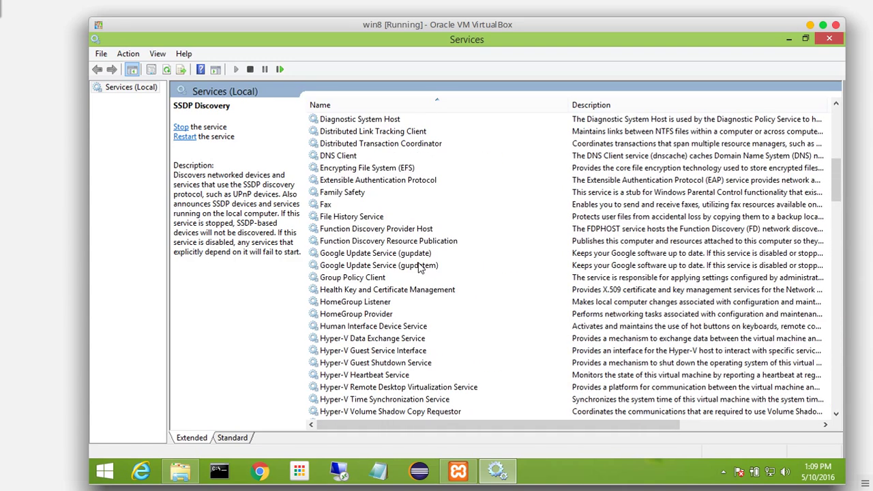
click(830, 43)
Step: Move the XAMPP Control Panel window toward the middle of the desktop, and start the Apache and MySQL modules
drag(316, 42, 421, 113)
click(417, 175)
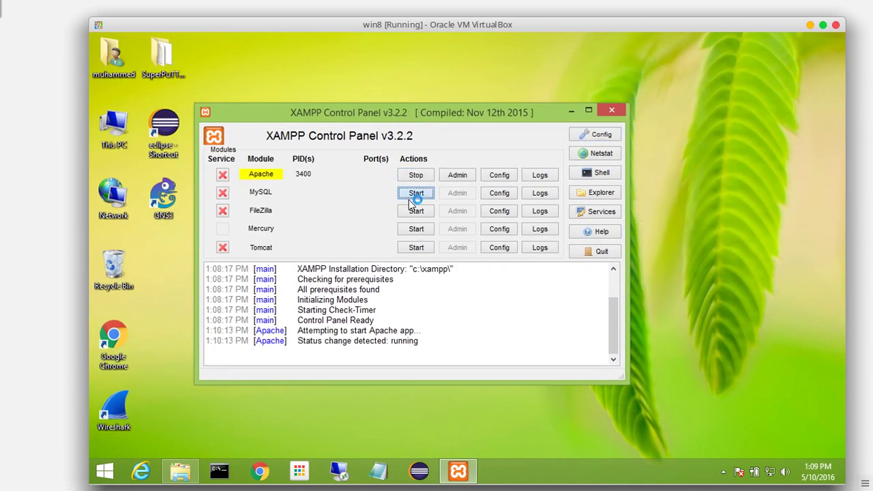
click(413, 196)
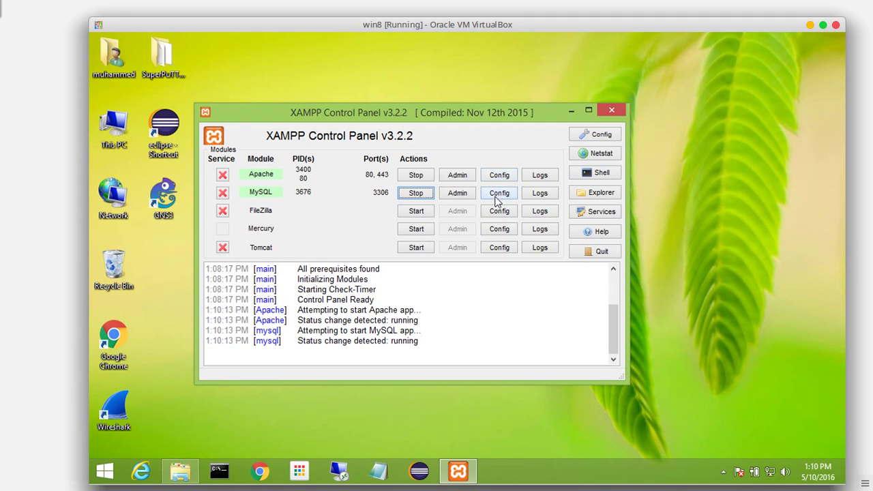
Step: Stop the Apache and MySQL modules, and open Apache's httpd.conf configuration file in a maximized window
click(420, 179)
click(416, 194)
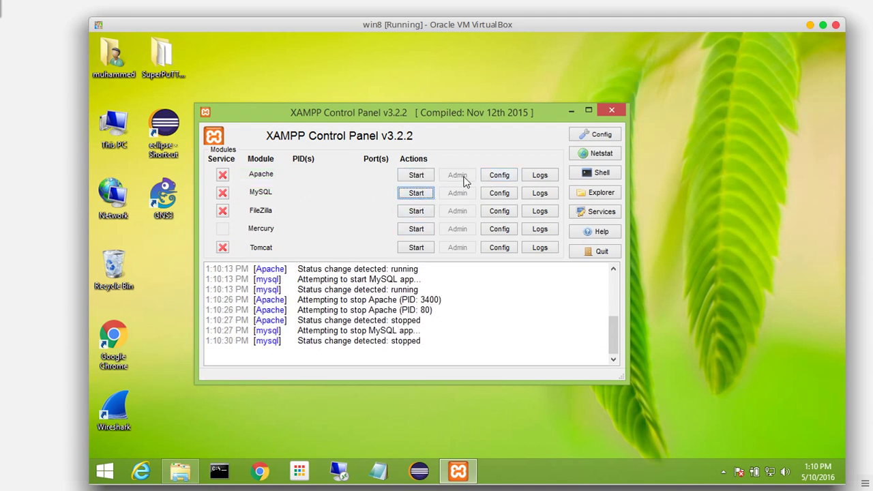
click(501, 175)
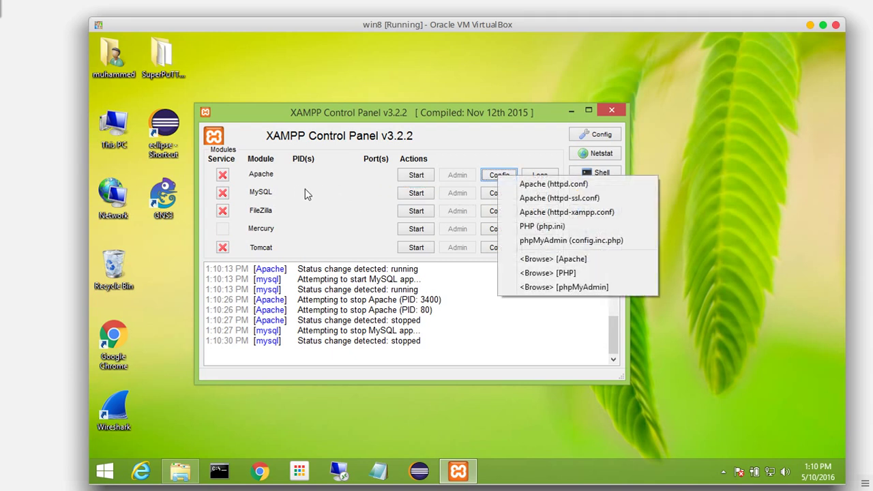
click(590, 184)
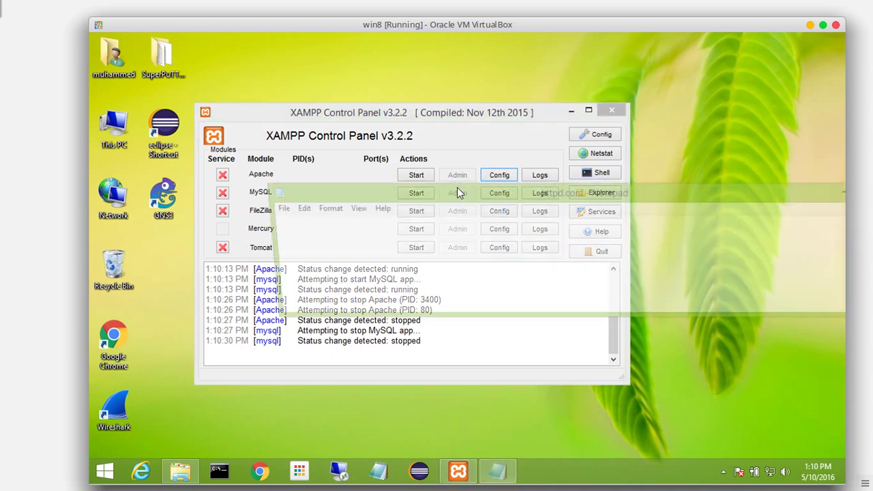
double_click(454, 189)
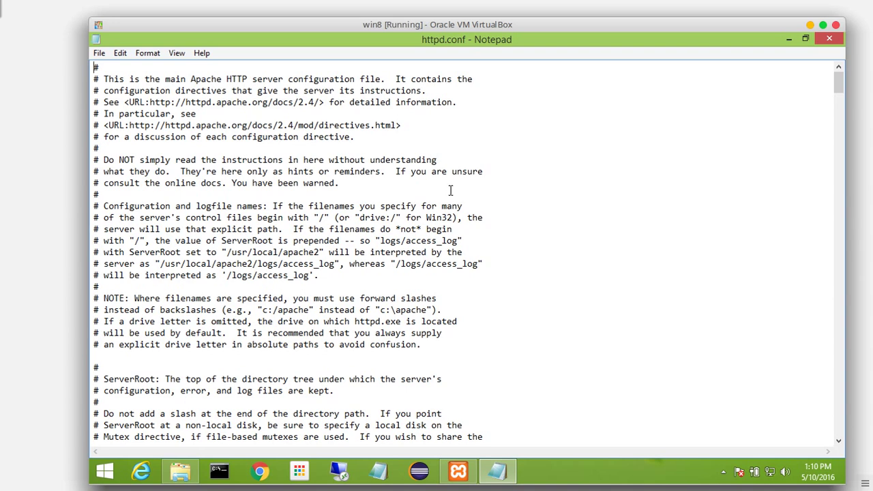
Step: Find the Listen directive in httpd.conf and highlight the uncommented line that sets Apache's port
scroll(313, 251, down, 12)
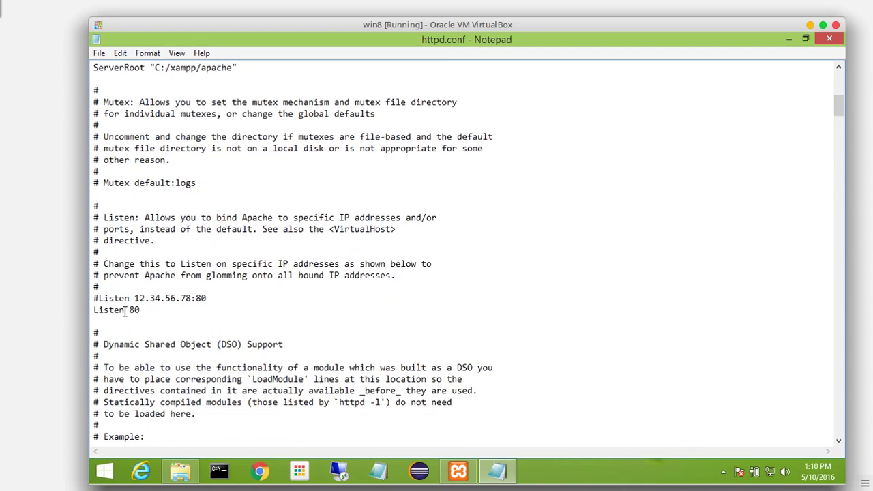
drag(124, 298, 206, 298)
drag(94, 310, 158, 311)
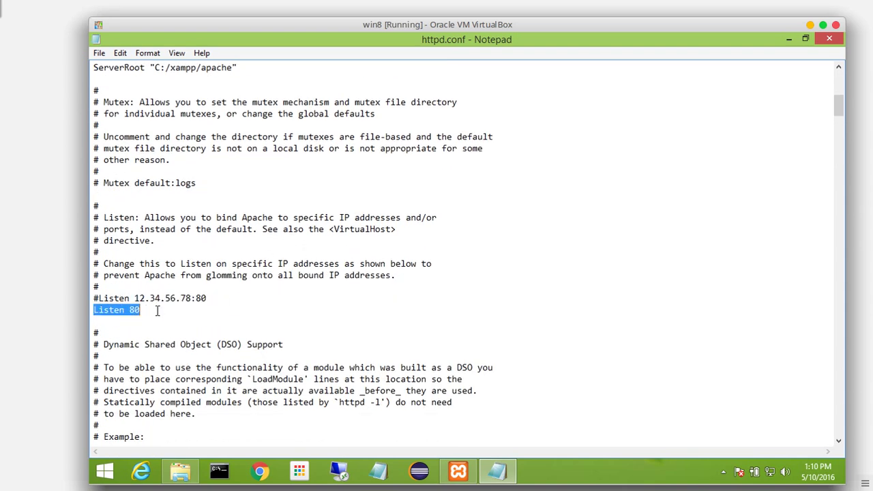
Step: Restore the httpd.conf window from full screen, make it taller, and place it so the XAMPP Control Panel is partly uncovered
double_click(505, 42)
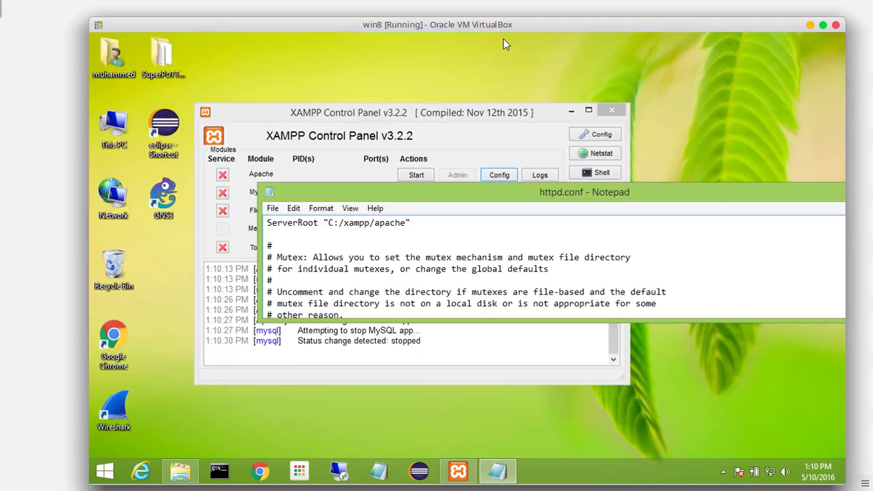
drag(437, 197, 332, 318)
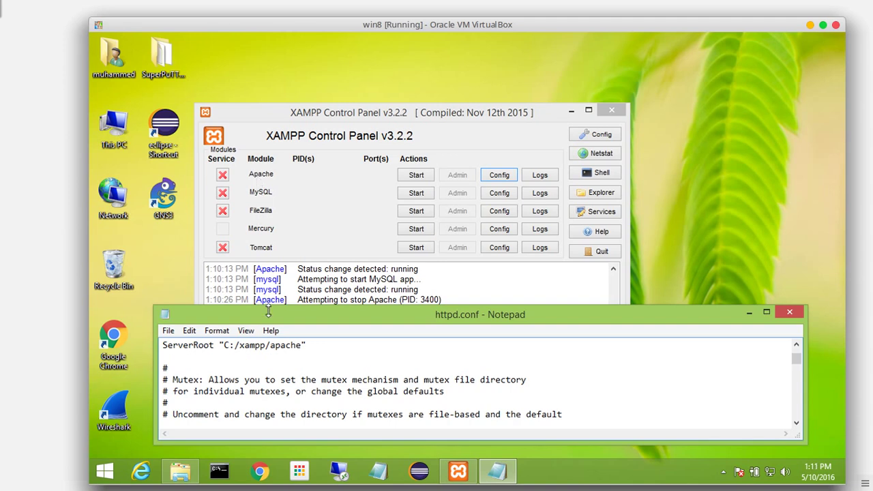
drag(273, 308, 300, 69)
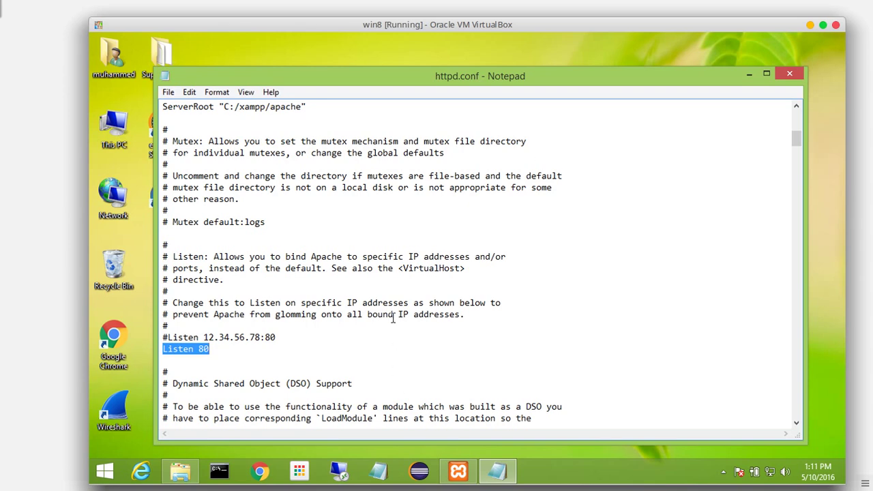
drag(290, 76, 516, 69)
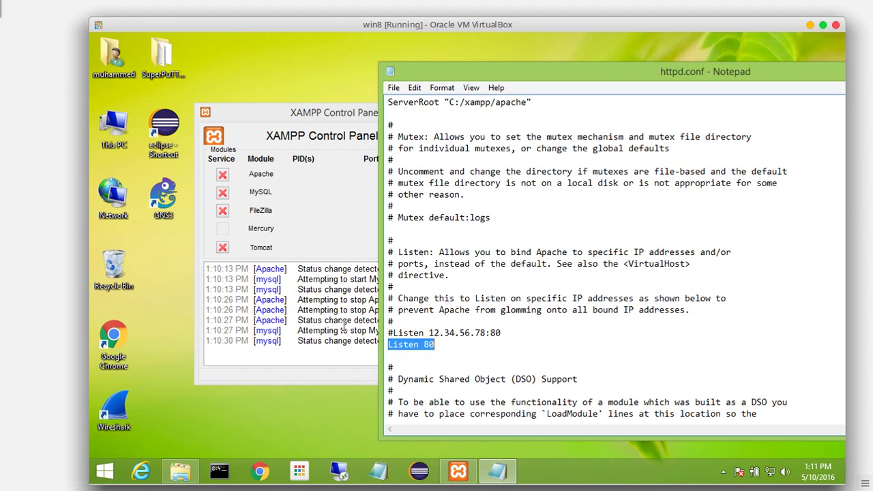
Step: Point out the port number in the uncommented Listen line of httpd.conf by highlighting it
click(426, 346)
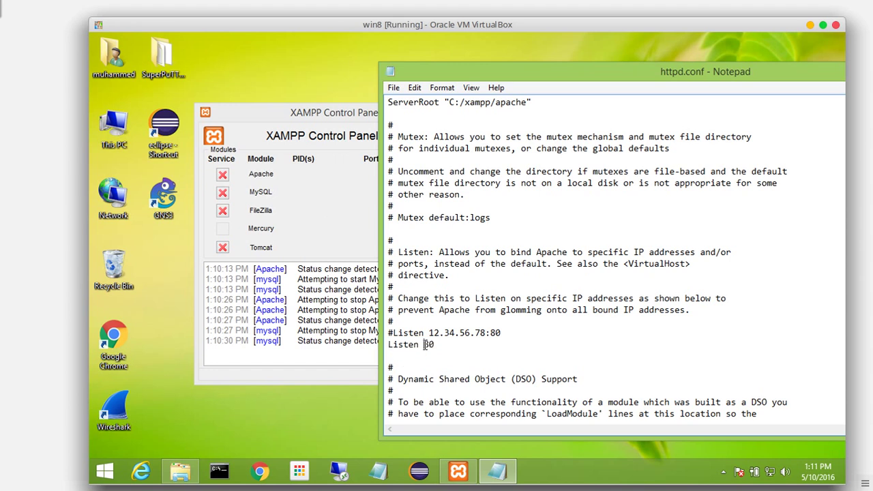
double_click(453, 343)
drag(424, 348, 431, 355)
click(445, 343)
Step: Launch Google Chrome, and start the Apache and MySQL modules from the XAMPP Control Panel
click(262, 128)
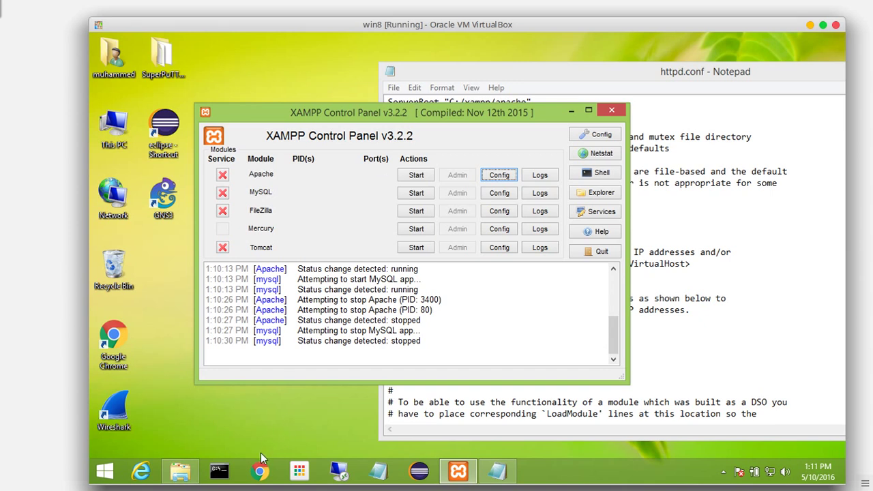
click(259, 471)
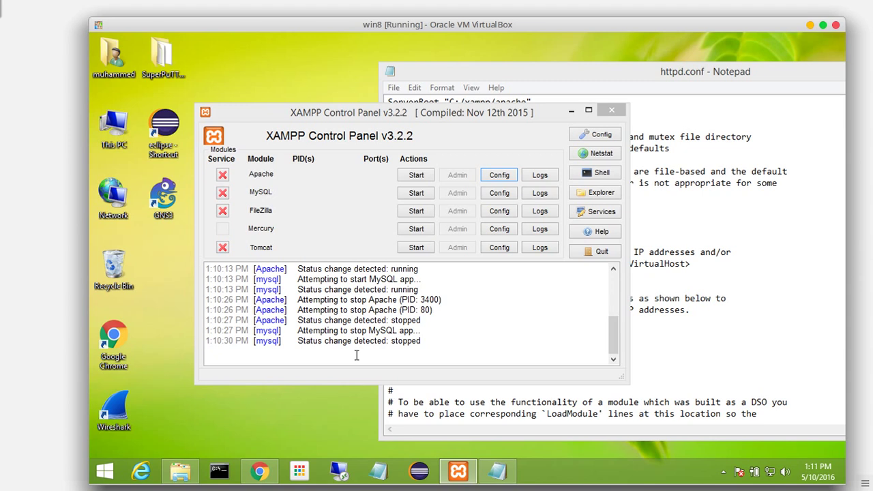
click(411, 176)
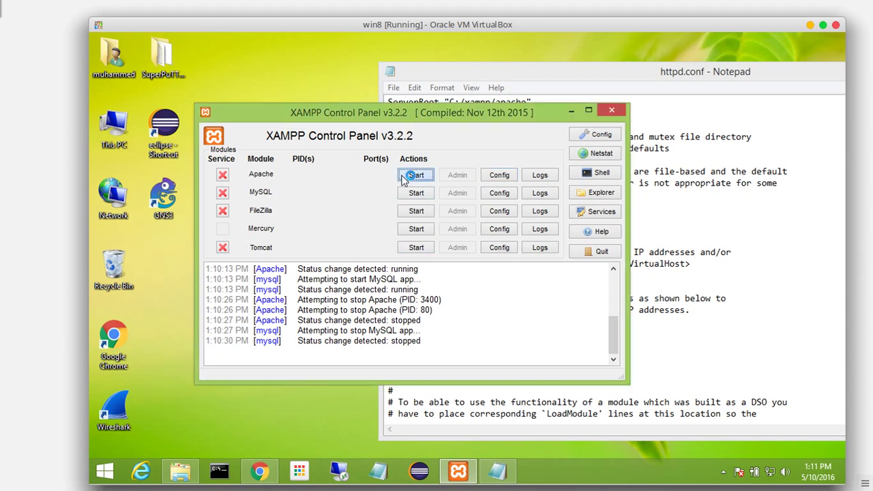
click(413, 193)
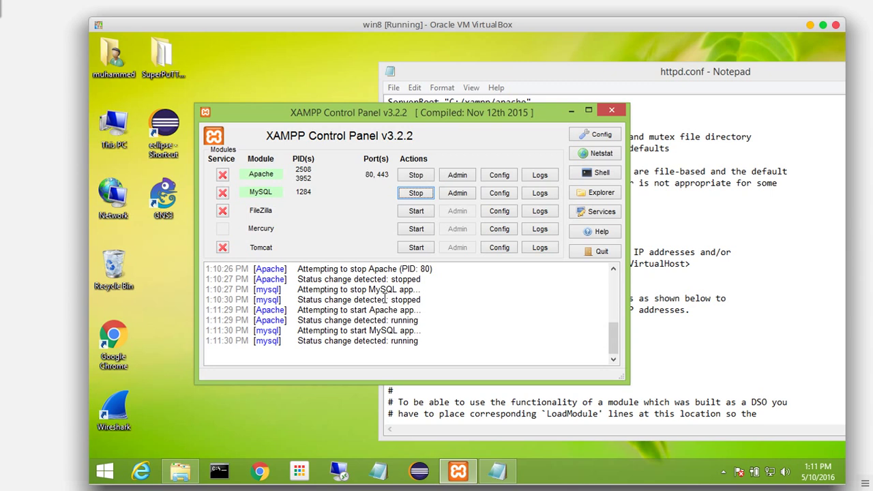